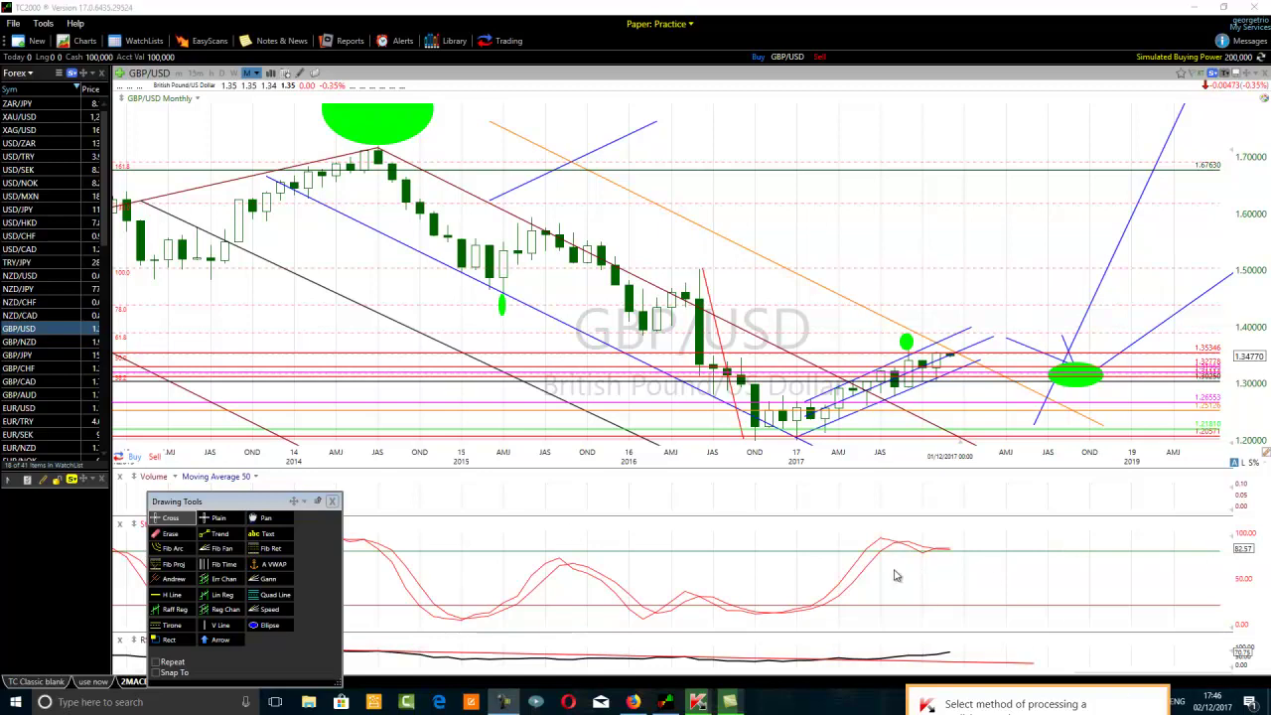
Step: Draw two vertical lines on the stochastic pane, at the mid-2017 crossing of the overbought level and at the latest monthly candle
scroll(891, 578, "up", 2)
scroll(890, 578, "up", 1)
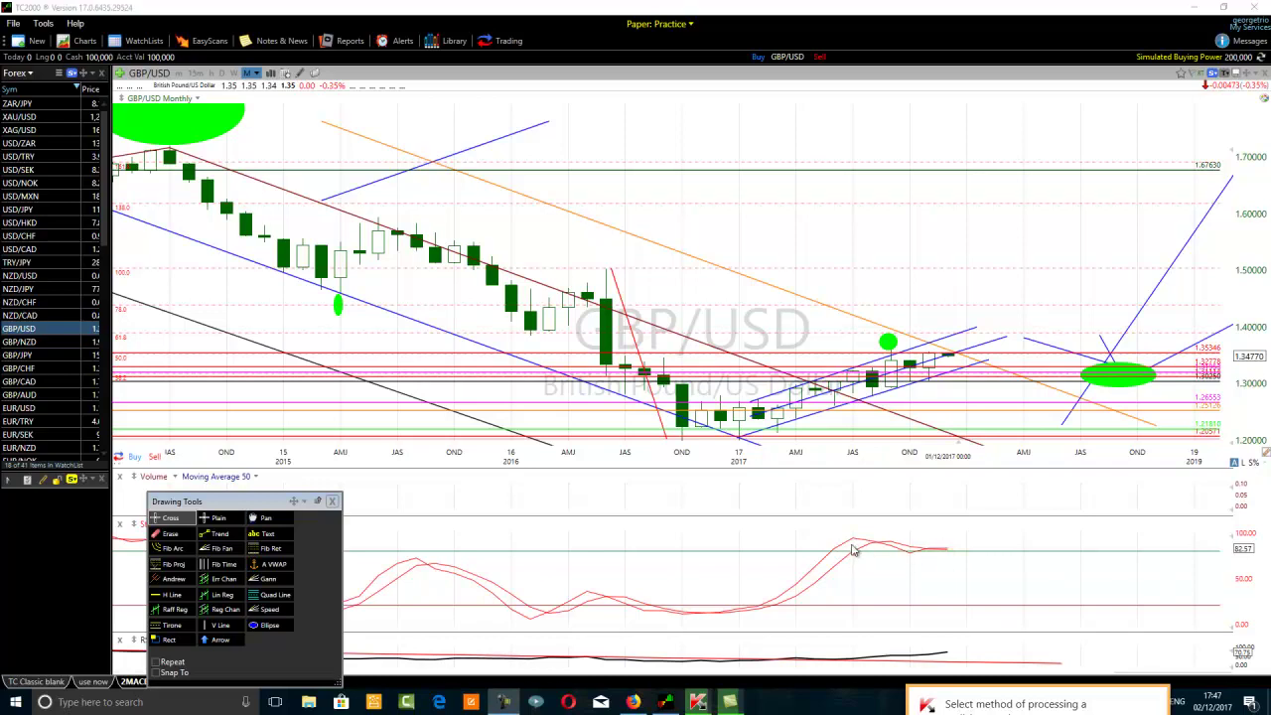
left_click(210, 629)
left_click(834, 583)
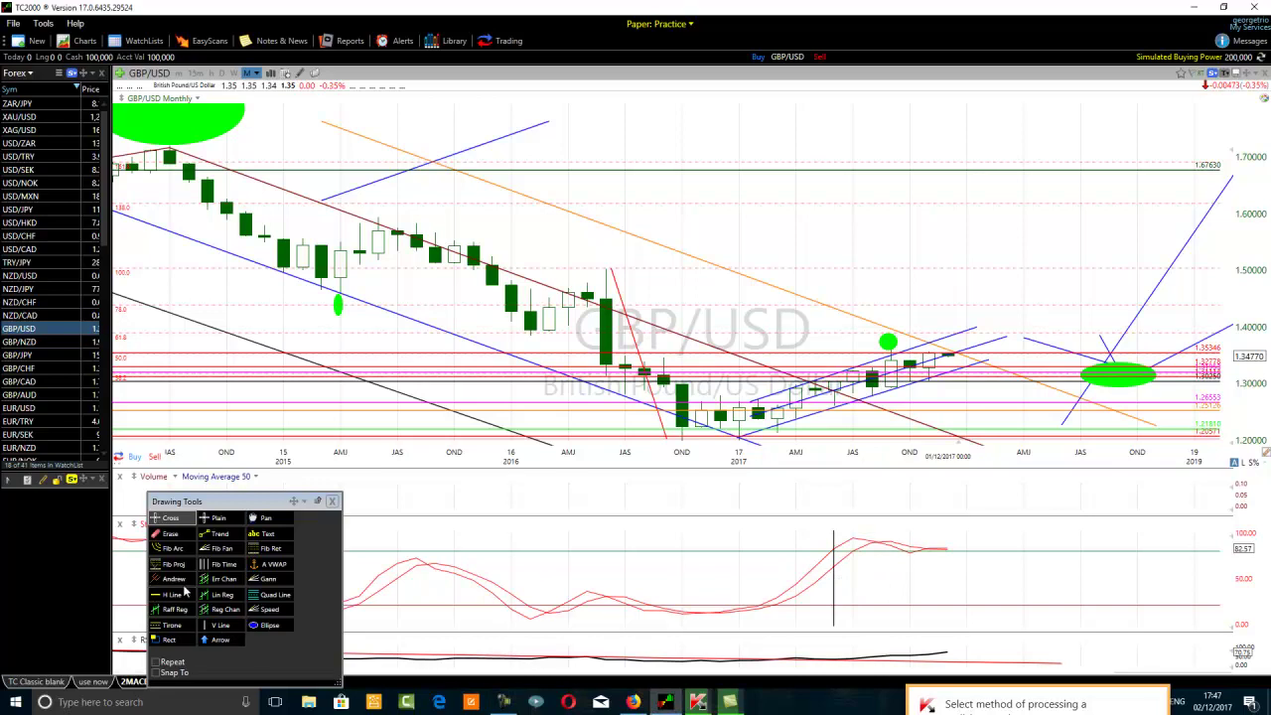
left_click(219, 625)
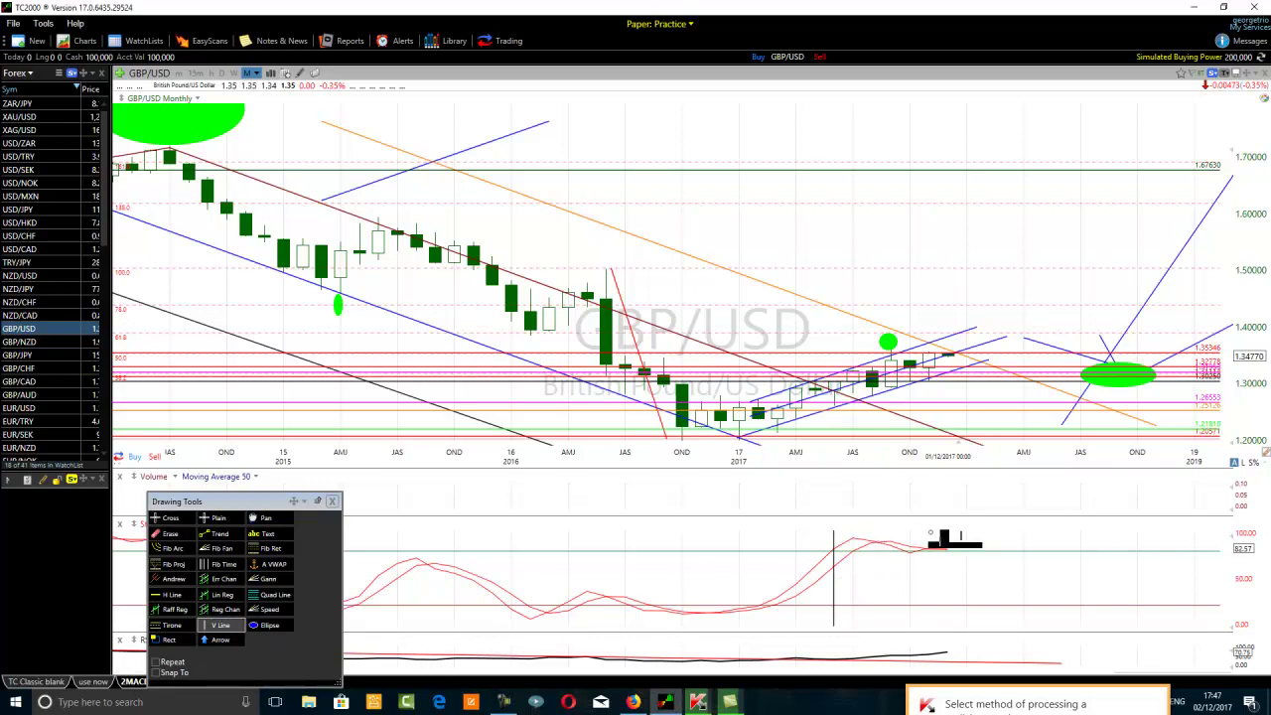
left_click(948, 542)
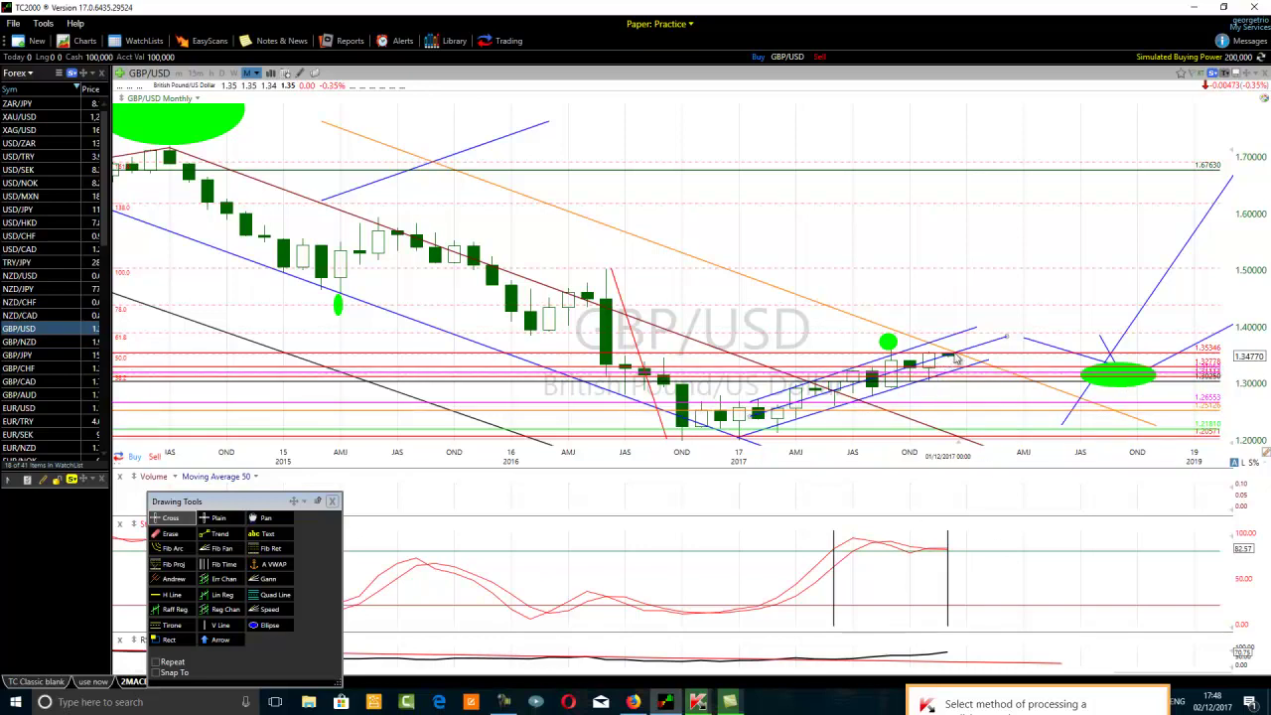
Step: Mark the two ends of the steep red 2016 decline line with ellipses, above its high and at its low
mouse_move(952, 358)
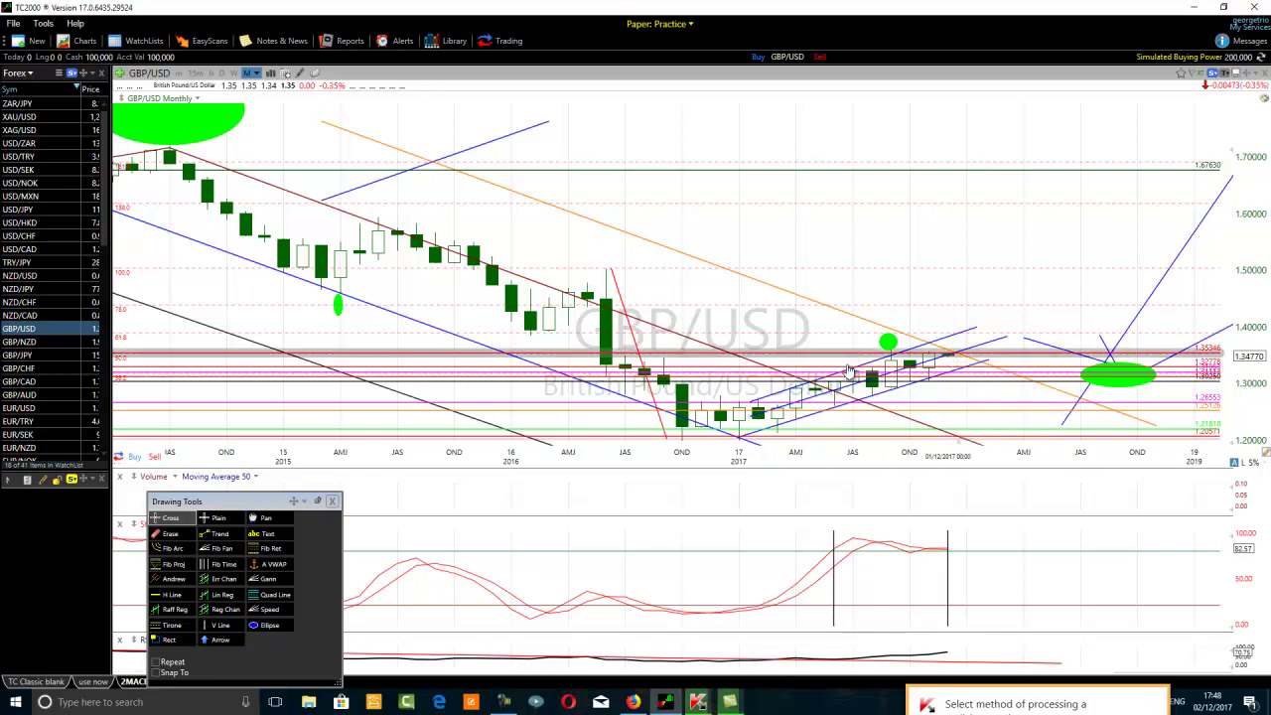
scroll(513, 340, "down", 1)
scroll(513, 340, "down", 2)
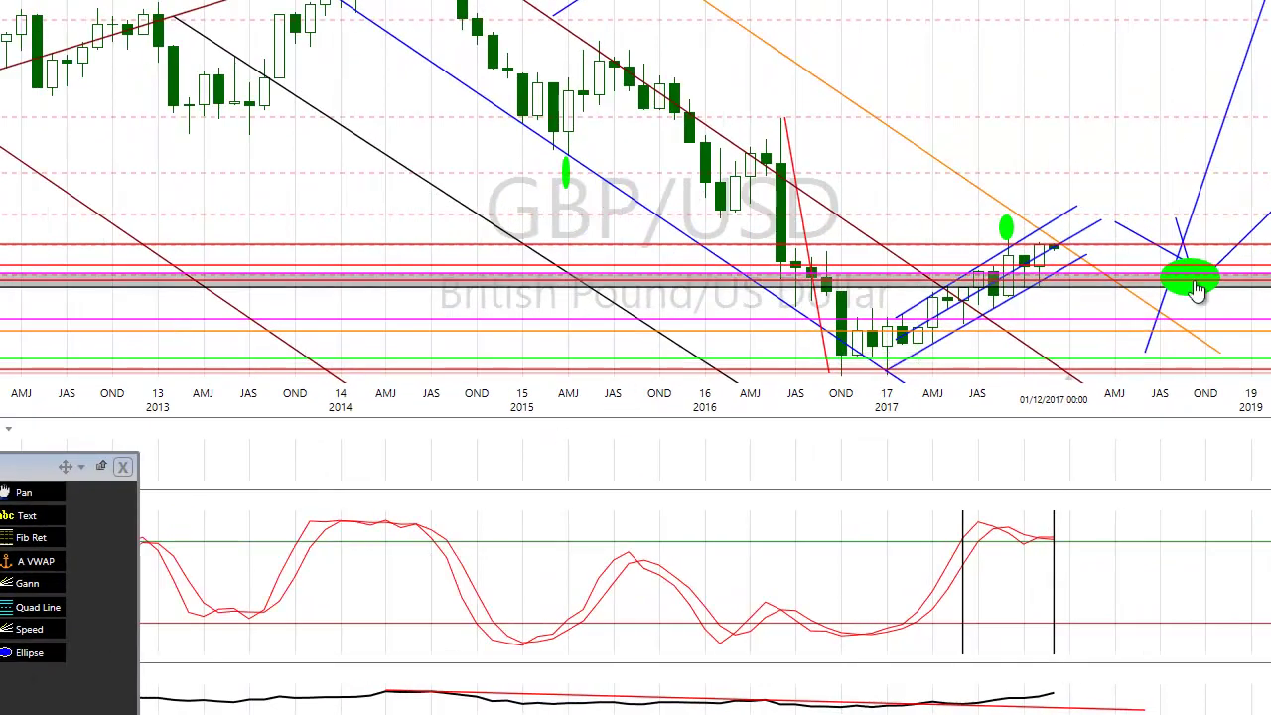
left_click(30, 652)
left_click_drag(809, 62, 762, 117)
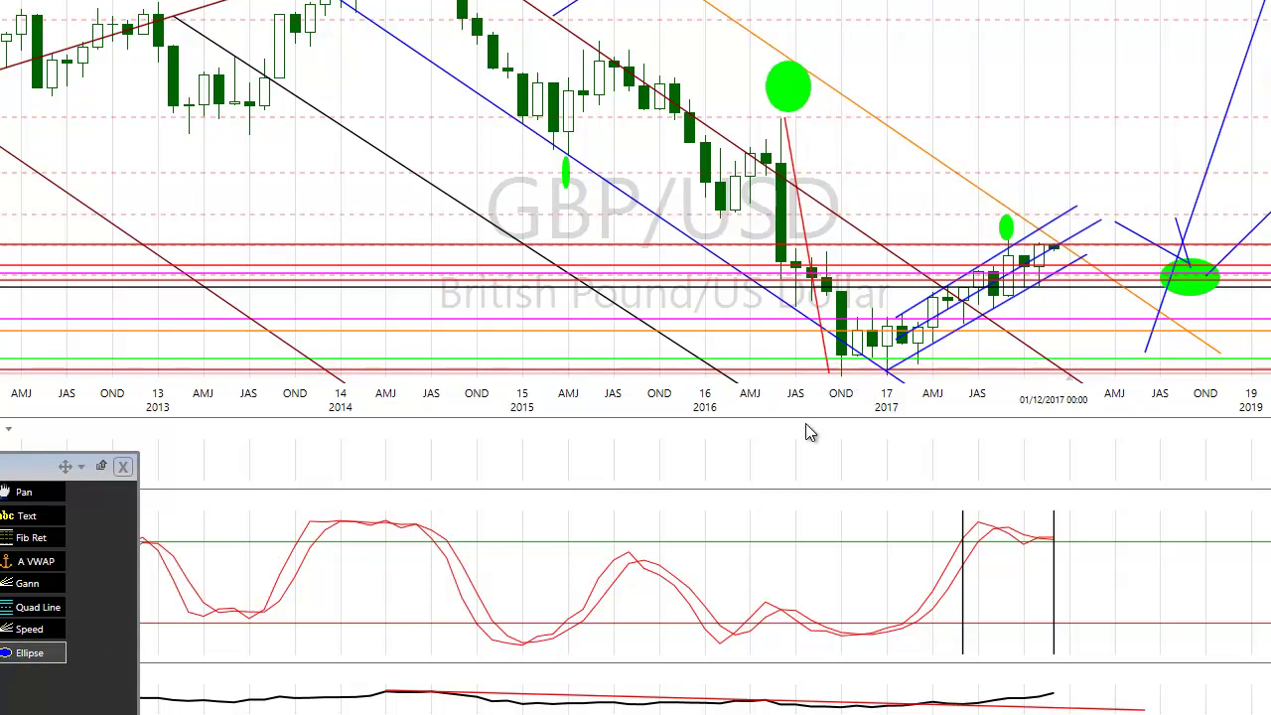
mouse_move(832, 356)
left_mouse_down()
mouse_move(823, 347)
mouse_move(755, 394)
mouse_move(790, 363)
mouse_move(825, 411)
mouse_move(803, 374)
left_mouse_up()
left_click_drag(806, 427, 785, 506)
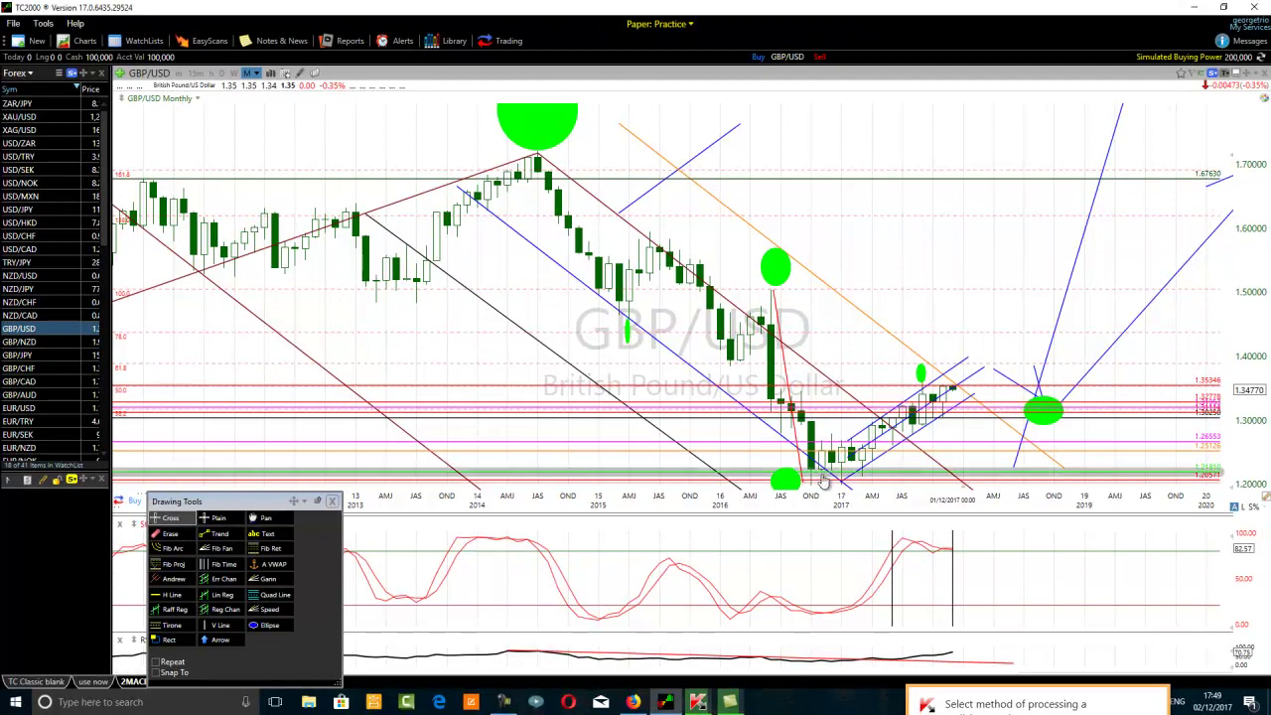
Step: Examine the latest monthly candles against the 1.35346 level, the descending orange trend line and the stochastic
mouse_move(953, 392)
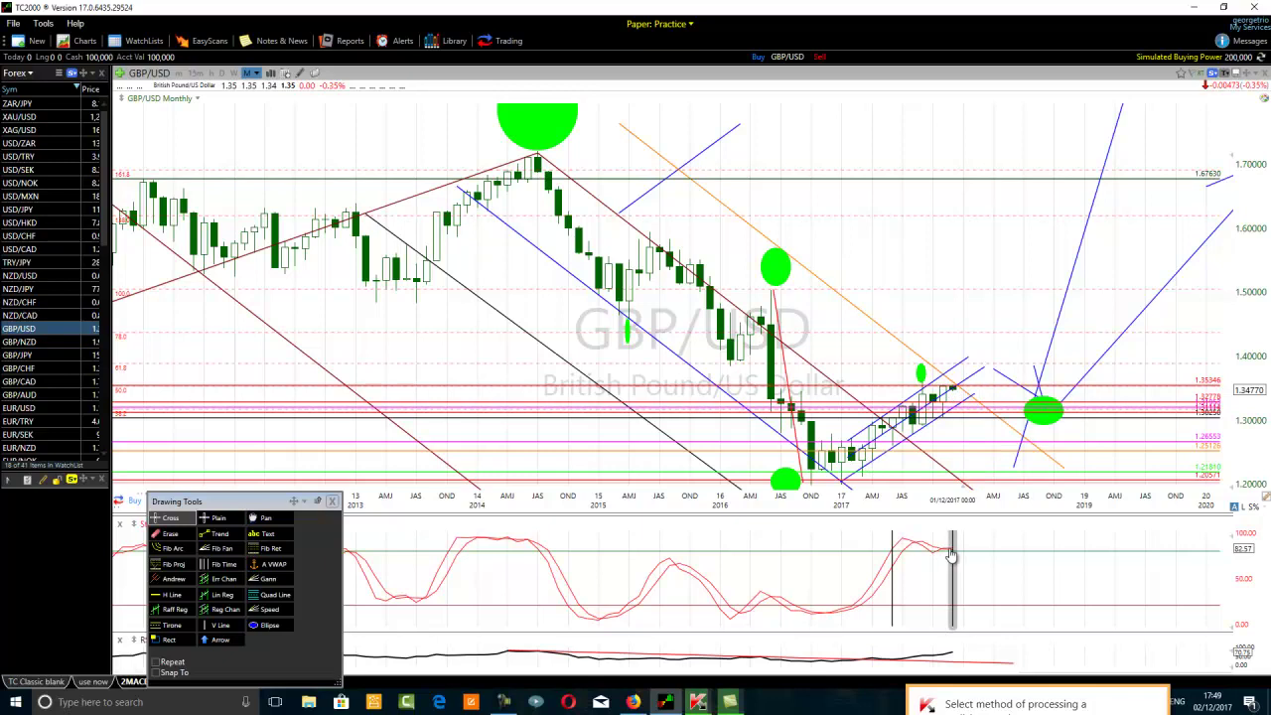
mouse_move(951, 556)
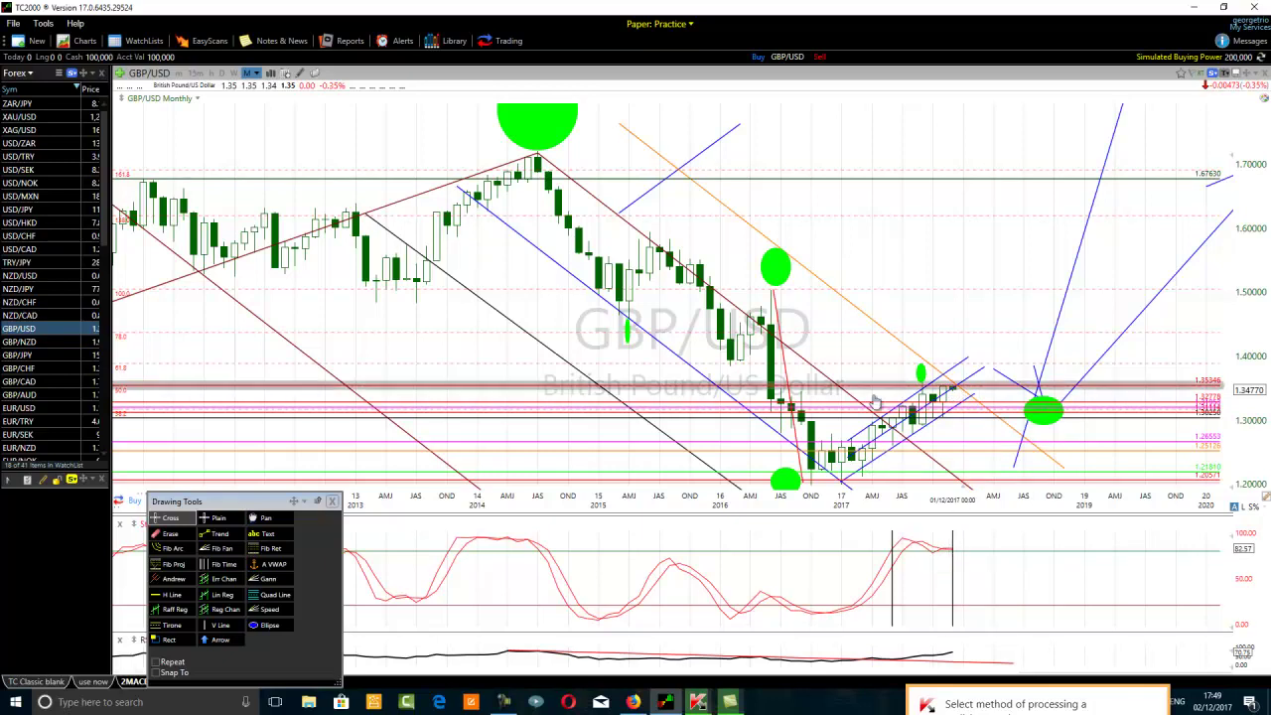
scroll(953, 397, "up", 2)
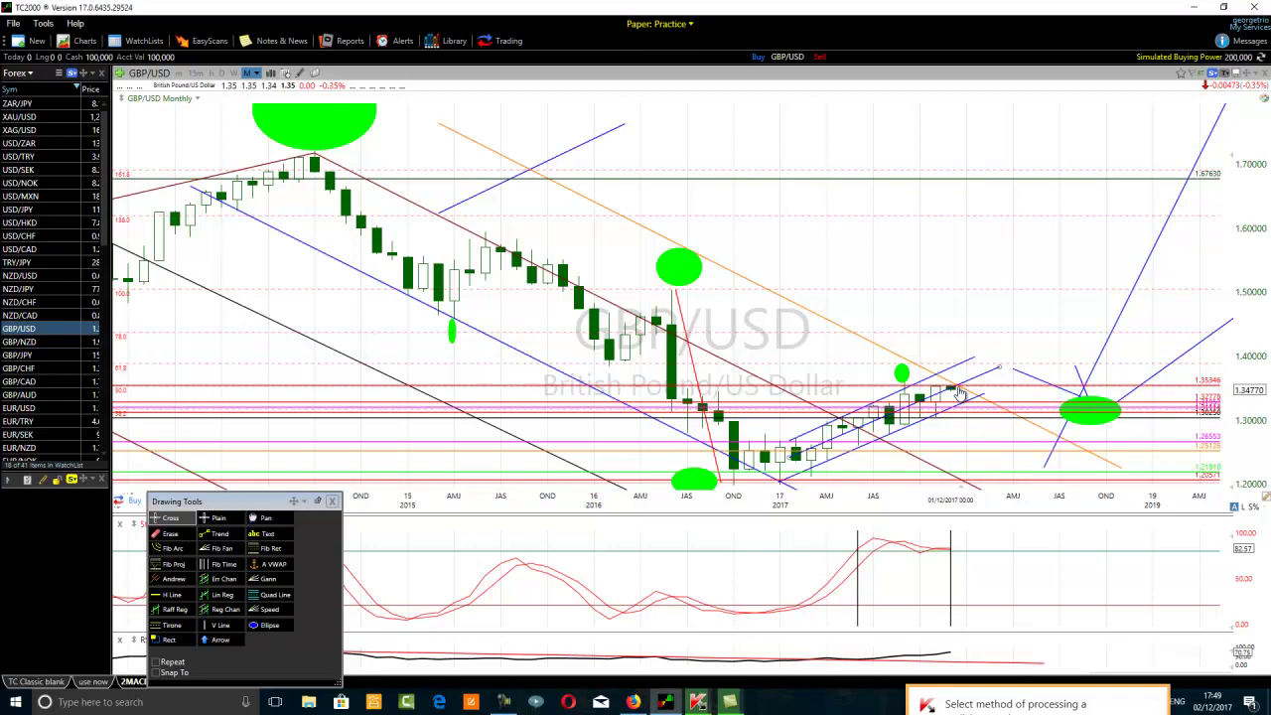
scroll(961, 392, "up", 2)
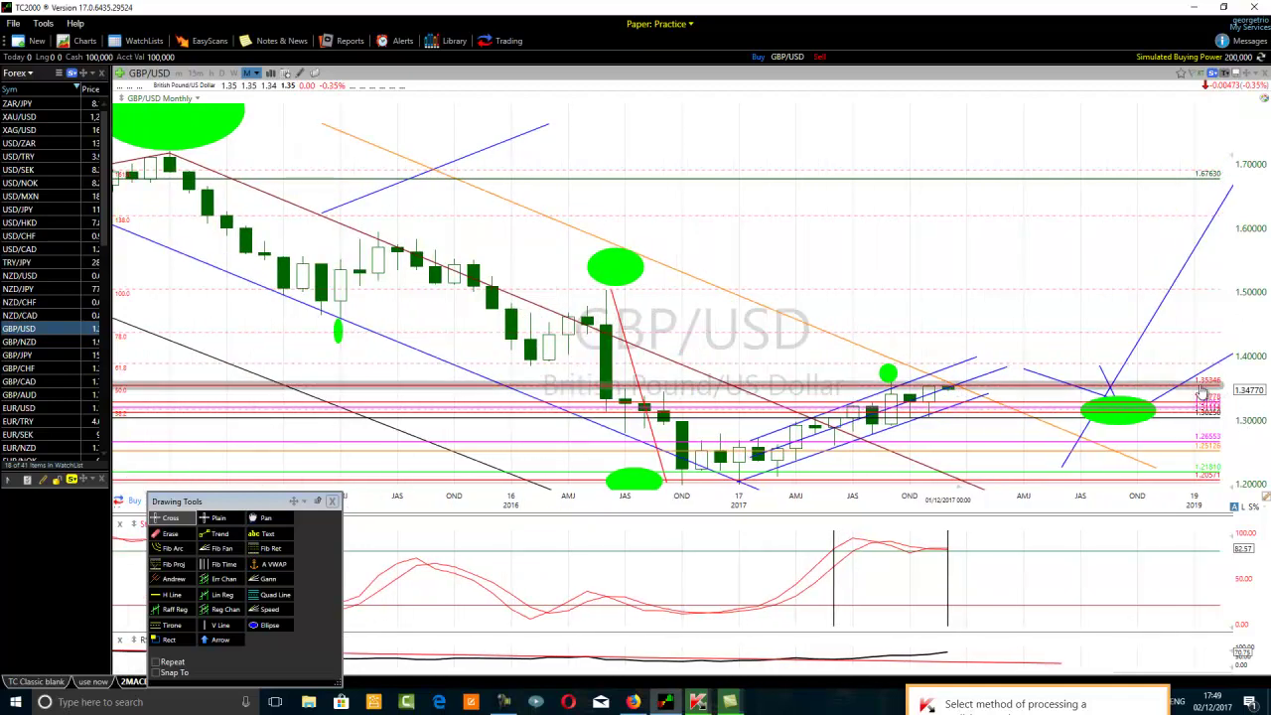
left_click(946, 406)
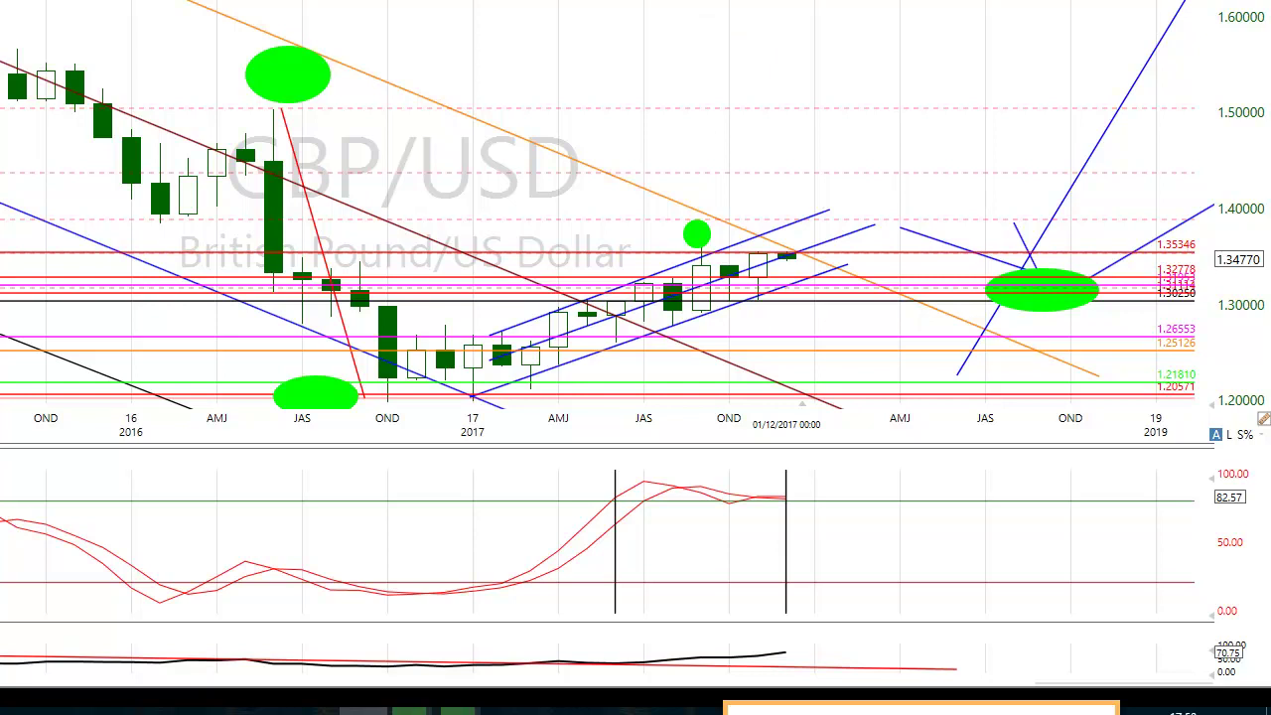
left_click(672, 264)
left_click(772, 260)
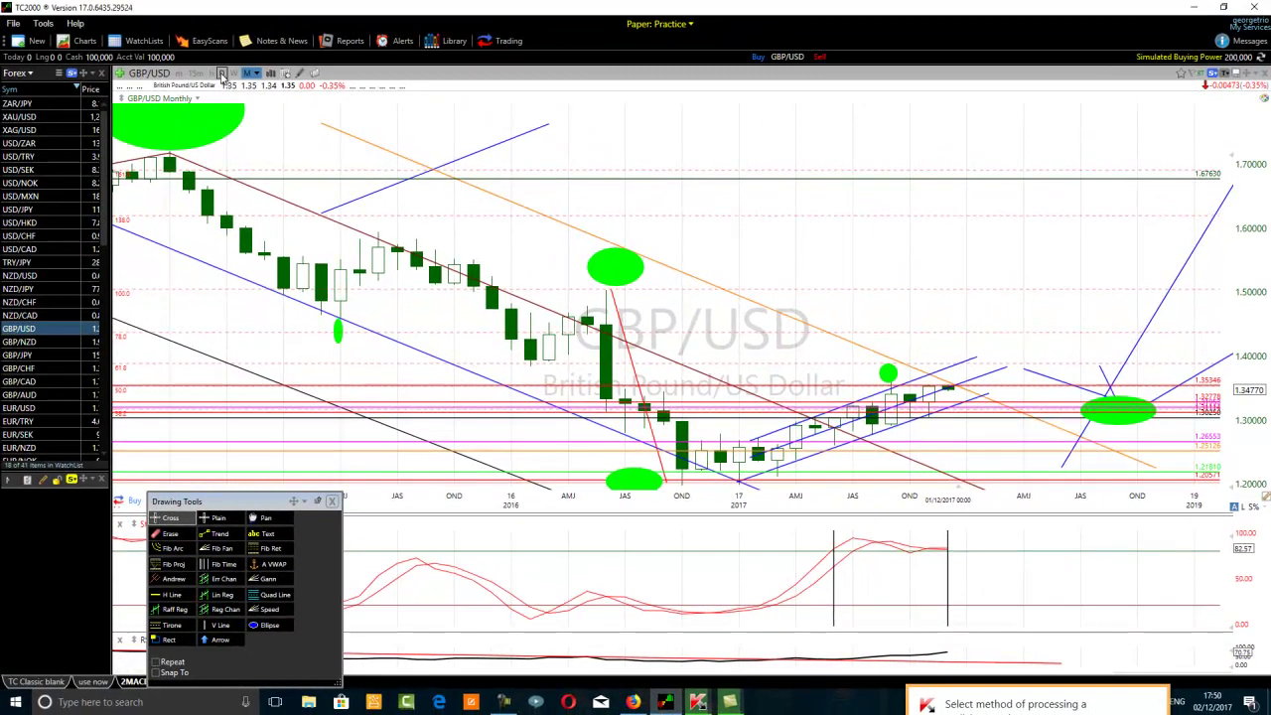
Step: Switch the chart to the daily timeframe and draw a trend line from the latest price up to the rising channel's upper line
left_click(222, 72)
scroll(523, 326, "down", 10)
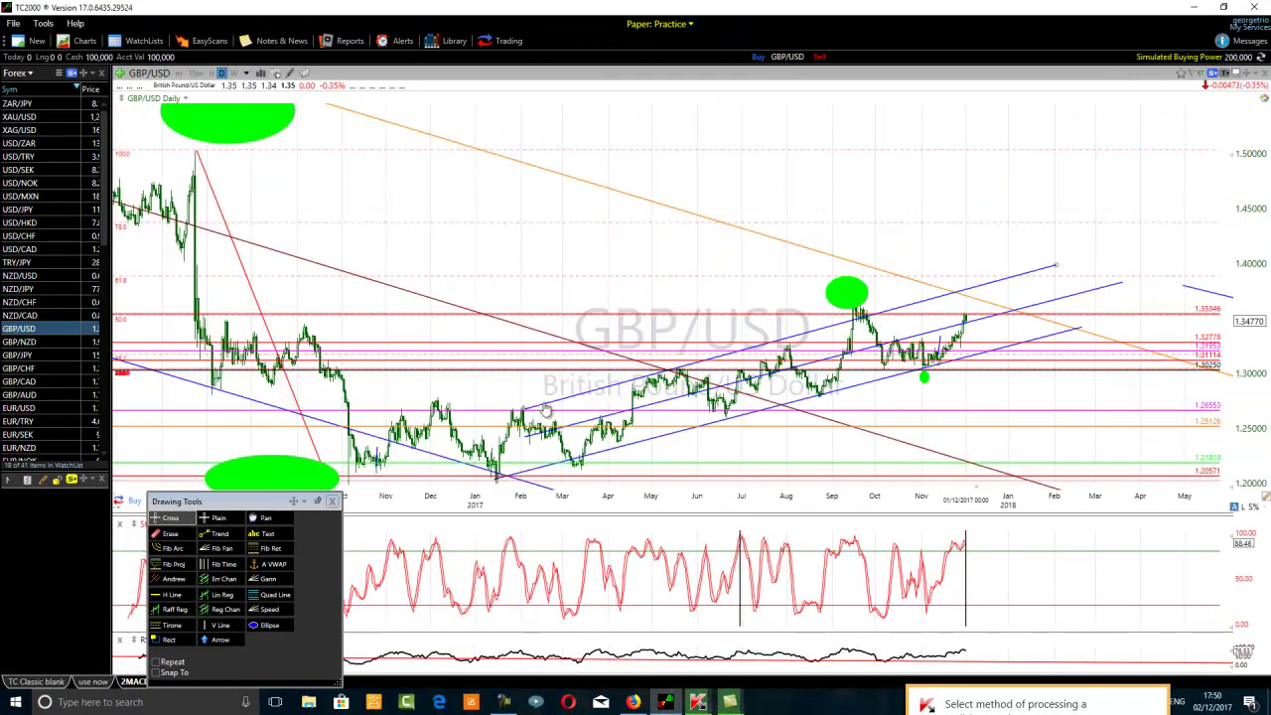
left_click(950, 361)
left_click(206, 536)
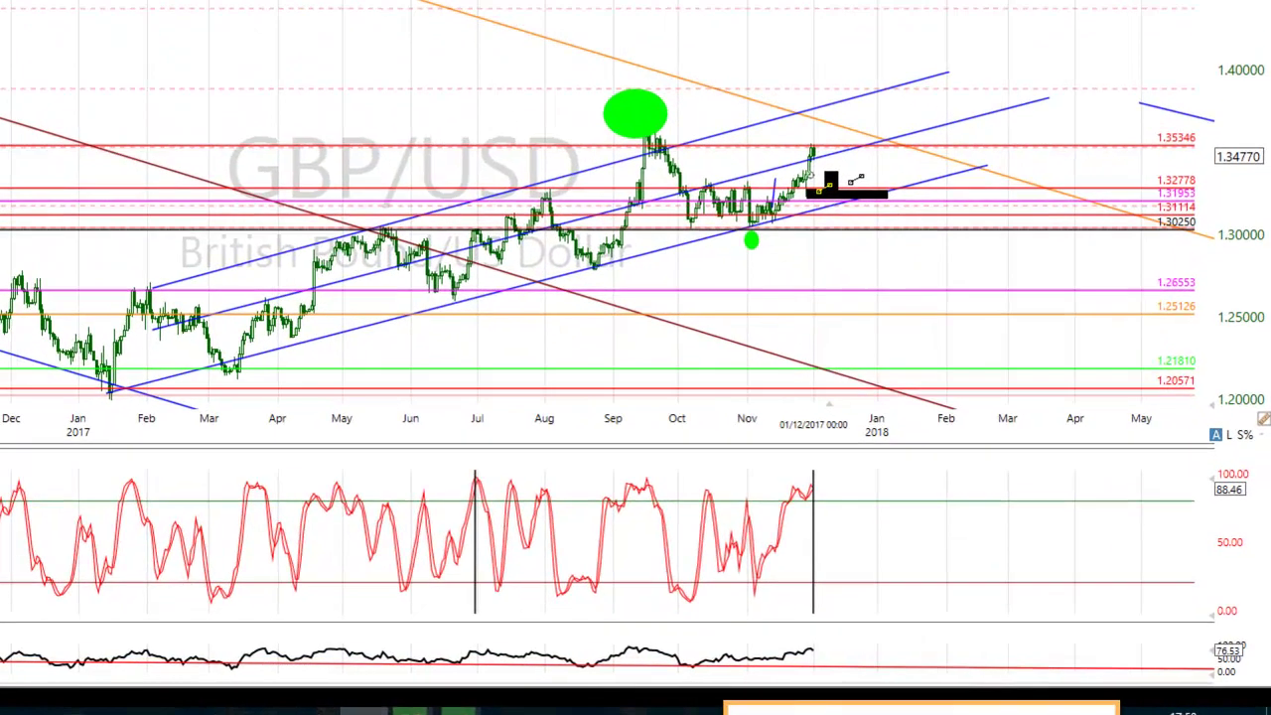
left_click_drag(965, 318, 985, 274)
left_click_drag(842, 85, 843, 101)
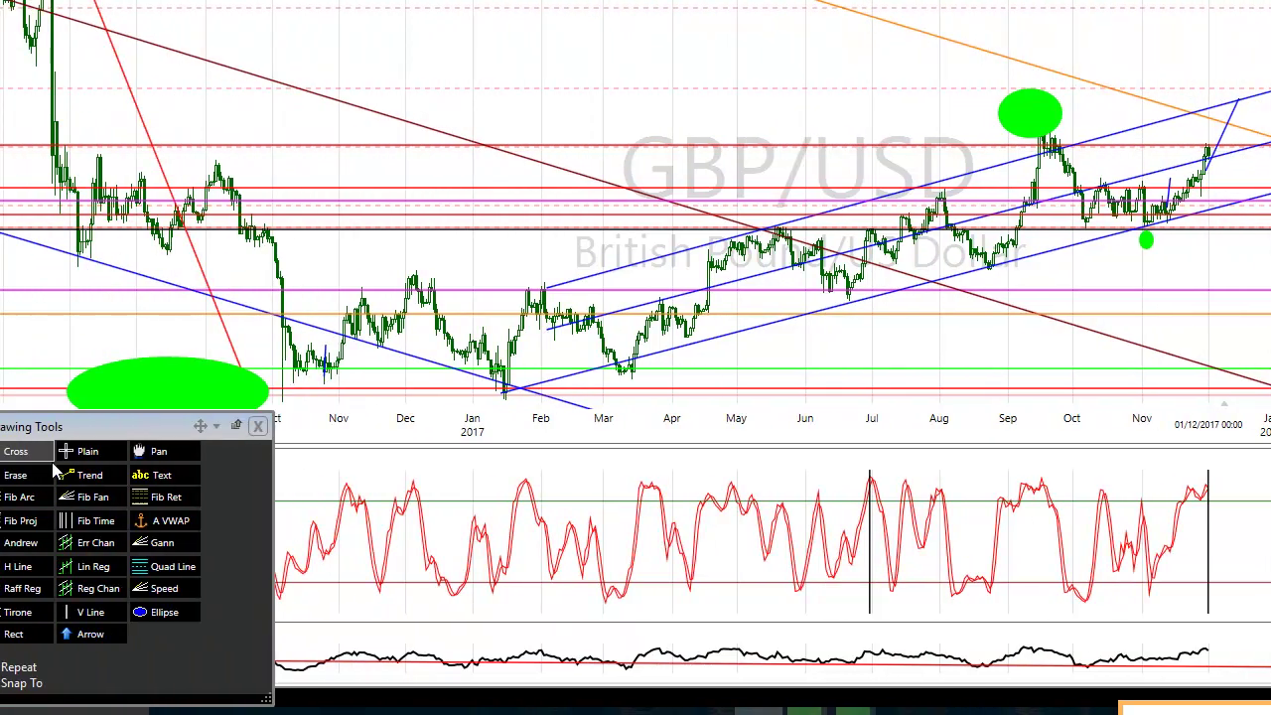
Step: Draw a projected pullback line from the peak to the orange trend line in early January 2018, and a rally line to about 1.48
left_click(87, 474)
left_click(1240, 106)
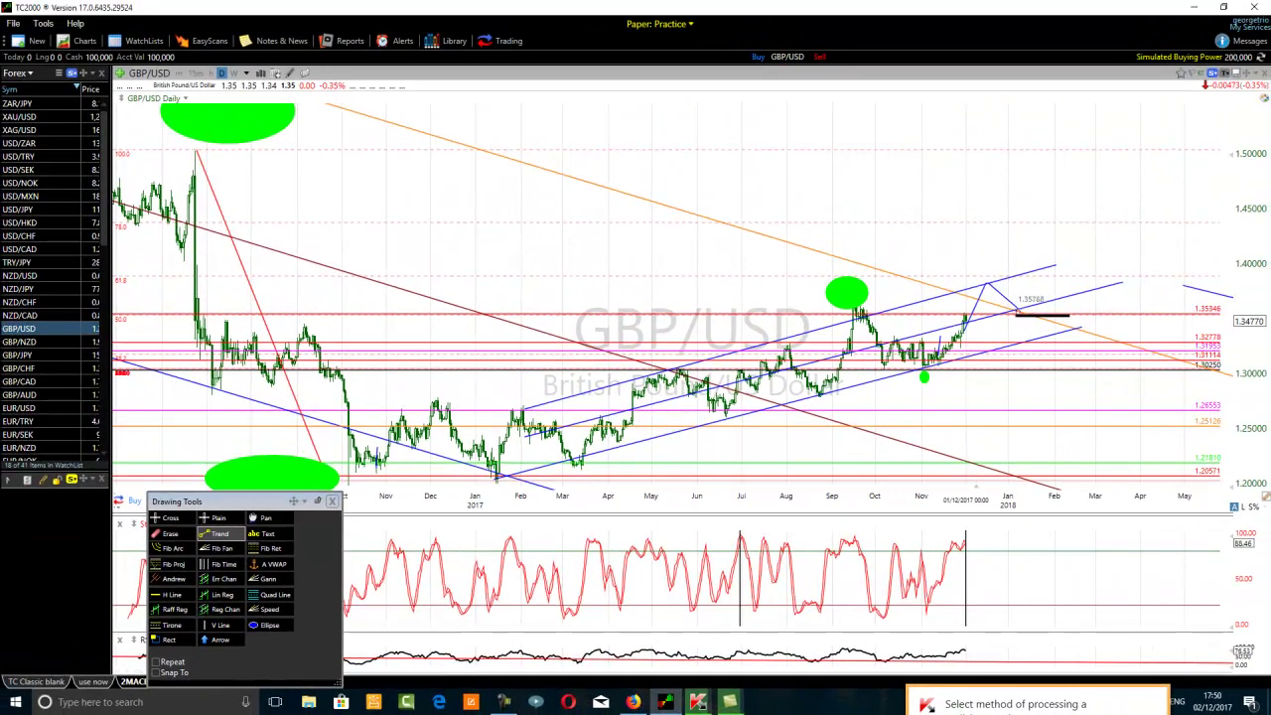
key("Escape")
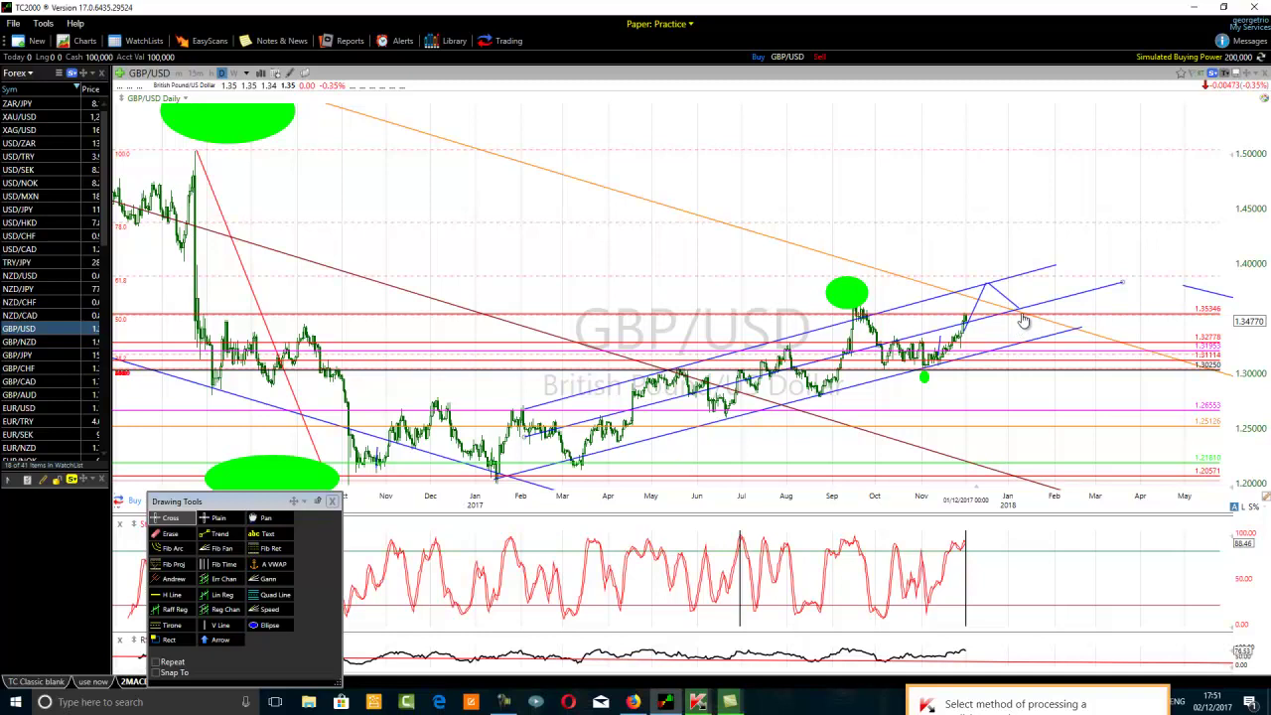
left_click_drag(1024, 318, 1024, 318)
left_click(211, 533)
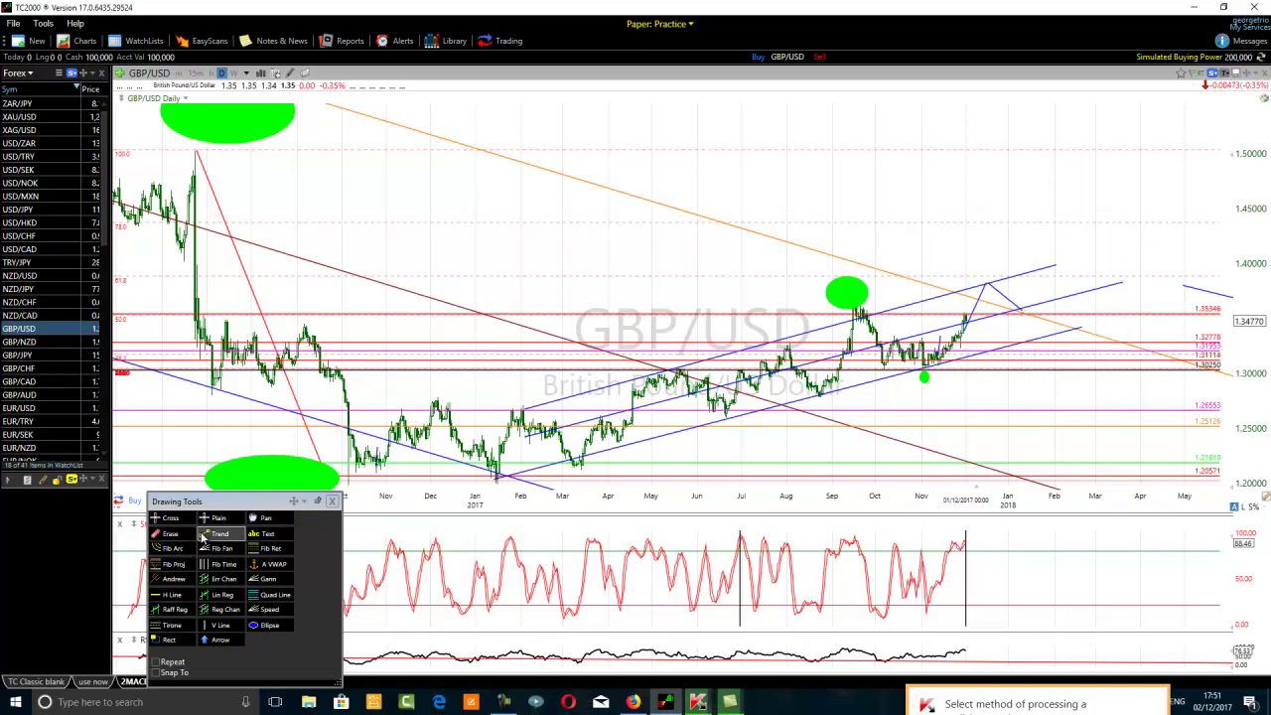
mouse_move(1024, 323)
left_mouse_down()
mouse_move(1157, 193)
mouse_move(1137, 176)
left_mouse_up()
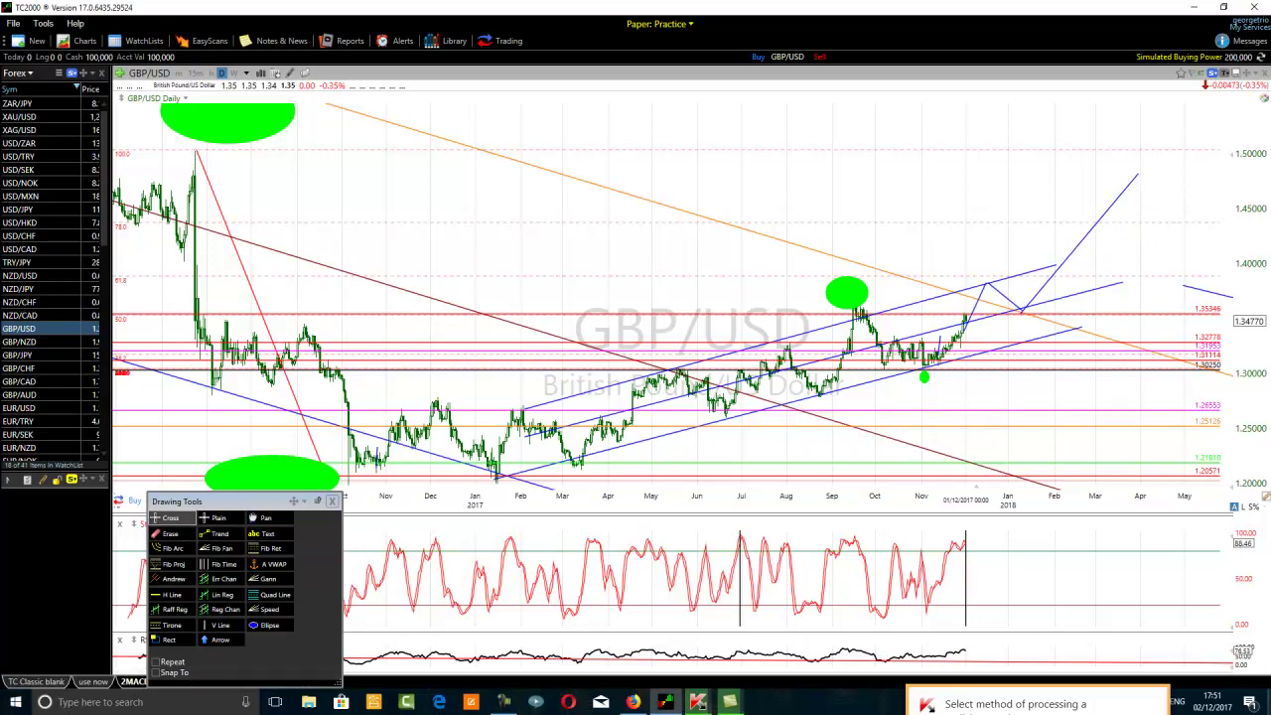
Step: Add arrowheads made of short trend lines to the projected peak at the upper channel line and to the pullback low
left_click(206, 536)
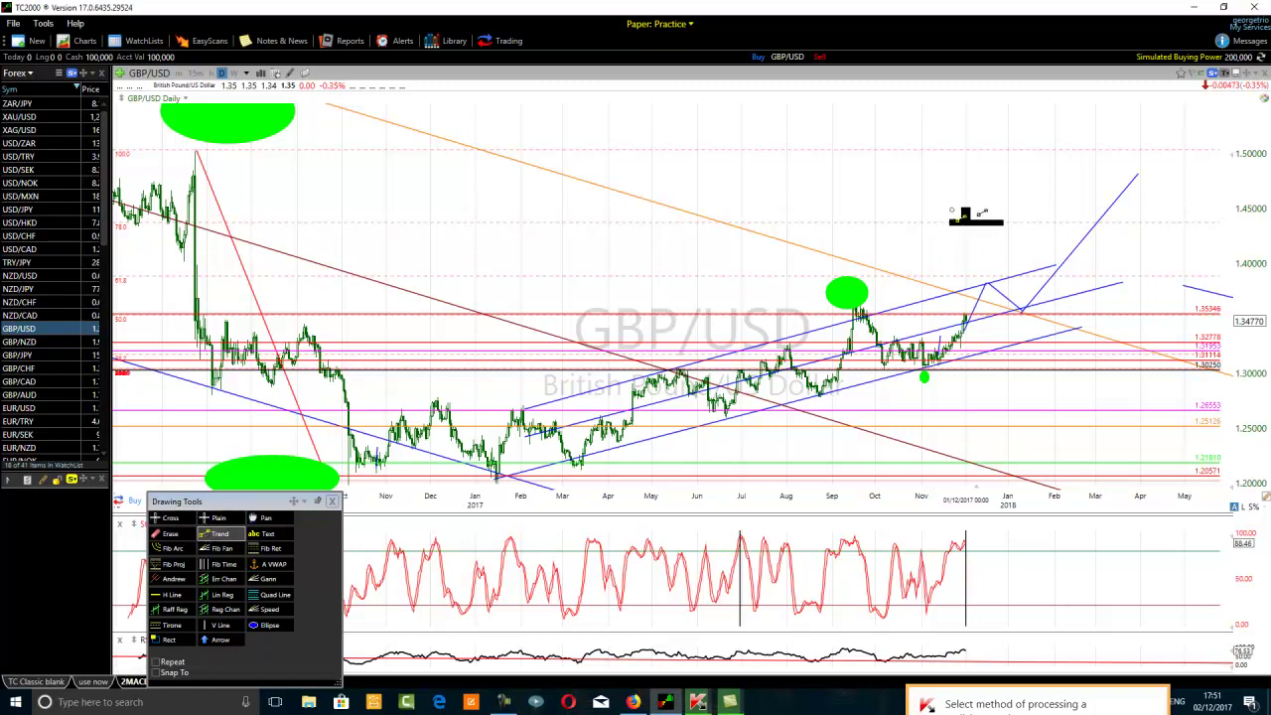
left_click_drag(988, 294, 971, 299)
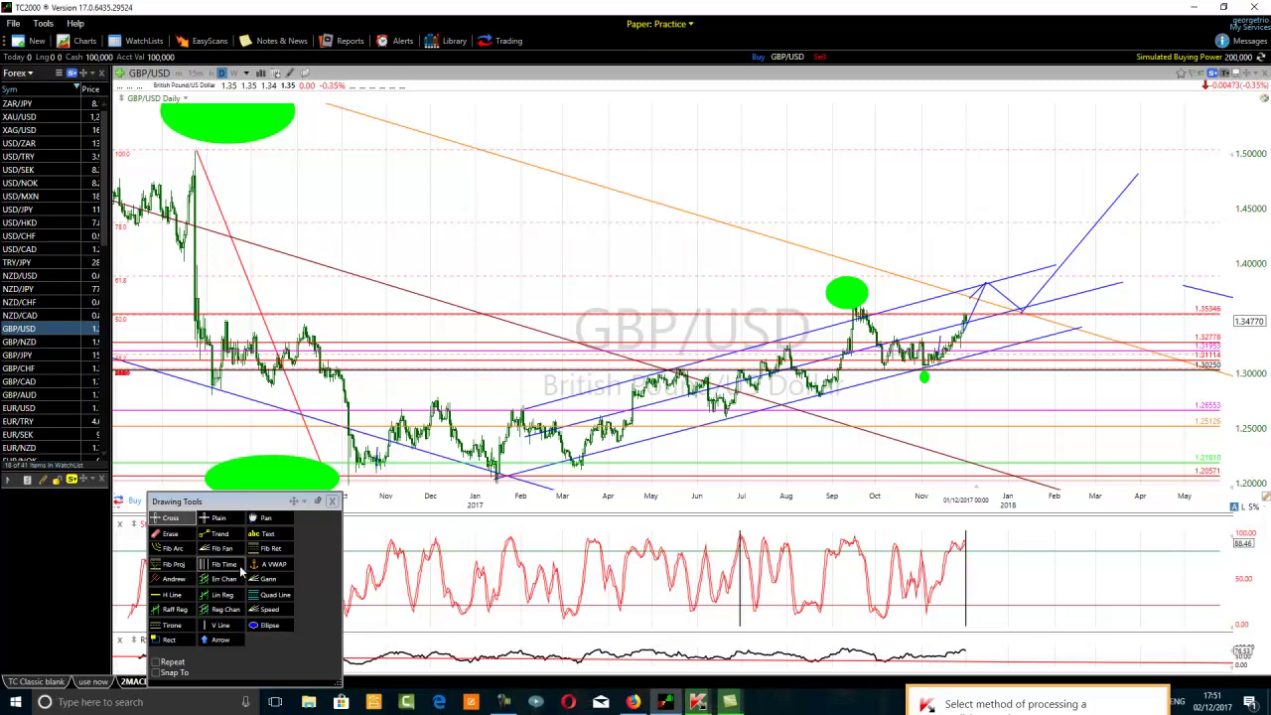
left_click(203, 536)
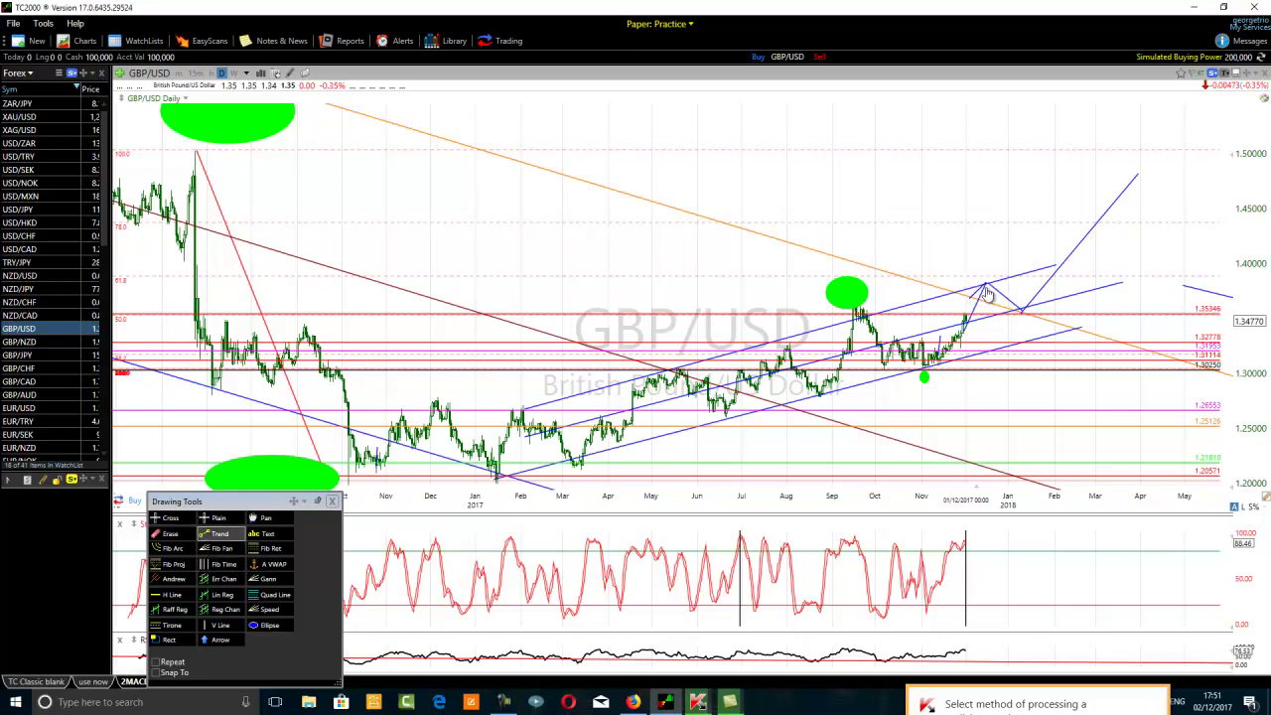
mouse_move(988, 293)
left_mouse_down()
mouse_move(1038, 294)
mouse_move(990, 314)
left_mouse_up()
left_click(204, 536)
left_click_drag(1055, 257, 1022, 312)
left_click(204, 536)
left_click_drag(1019, 327, 1023, 312)
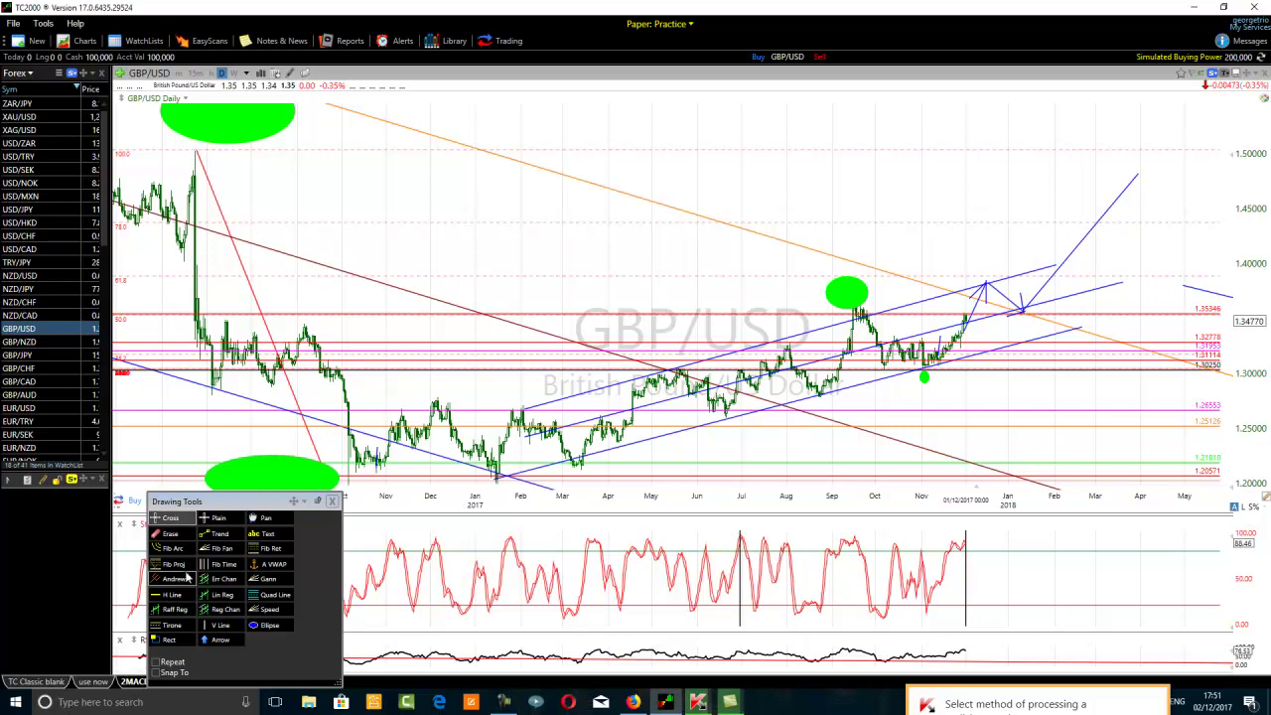
Step: Draw two short trend lines as an arrowhead at the upper end of the projected rally line
left_click(210, 534)
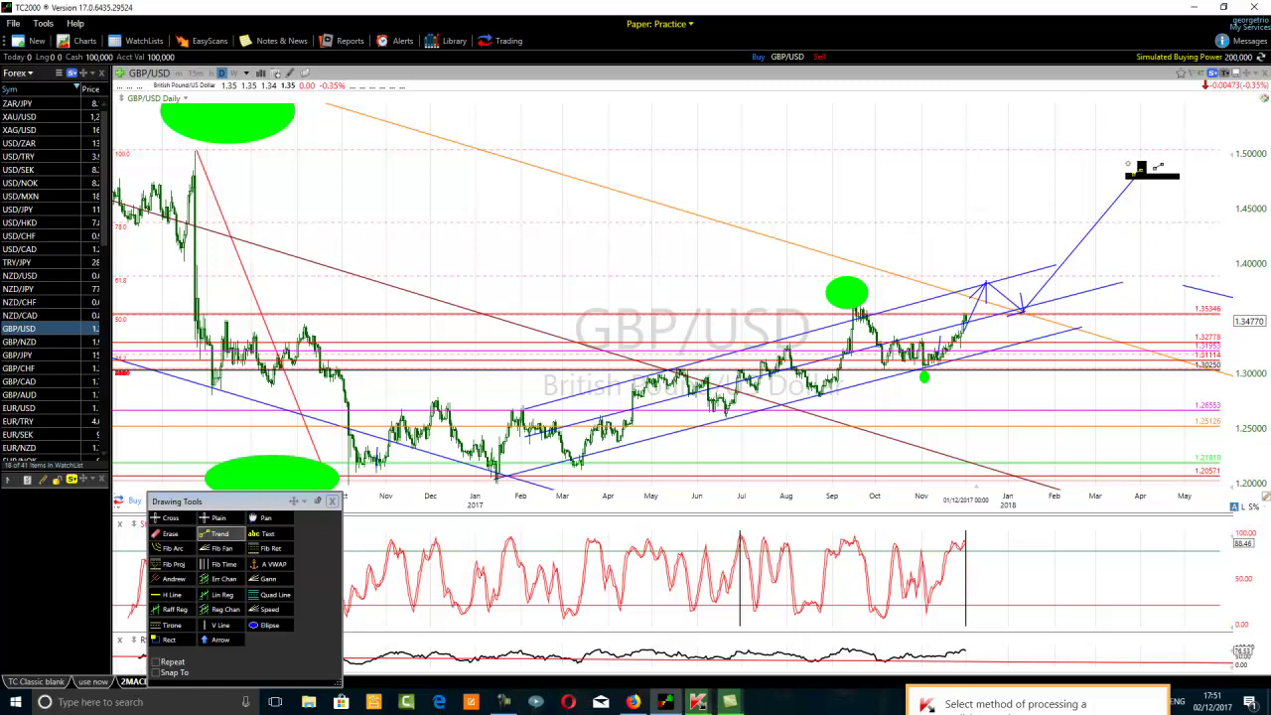
left_click_drag(1138, 174, 1101, 191)
left_click(212, 534)
left_click_drag(1140, 172, 1124, 217)
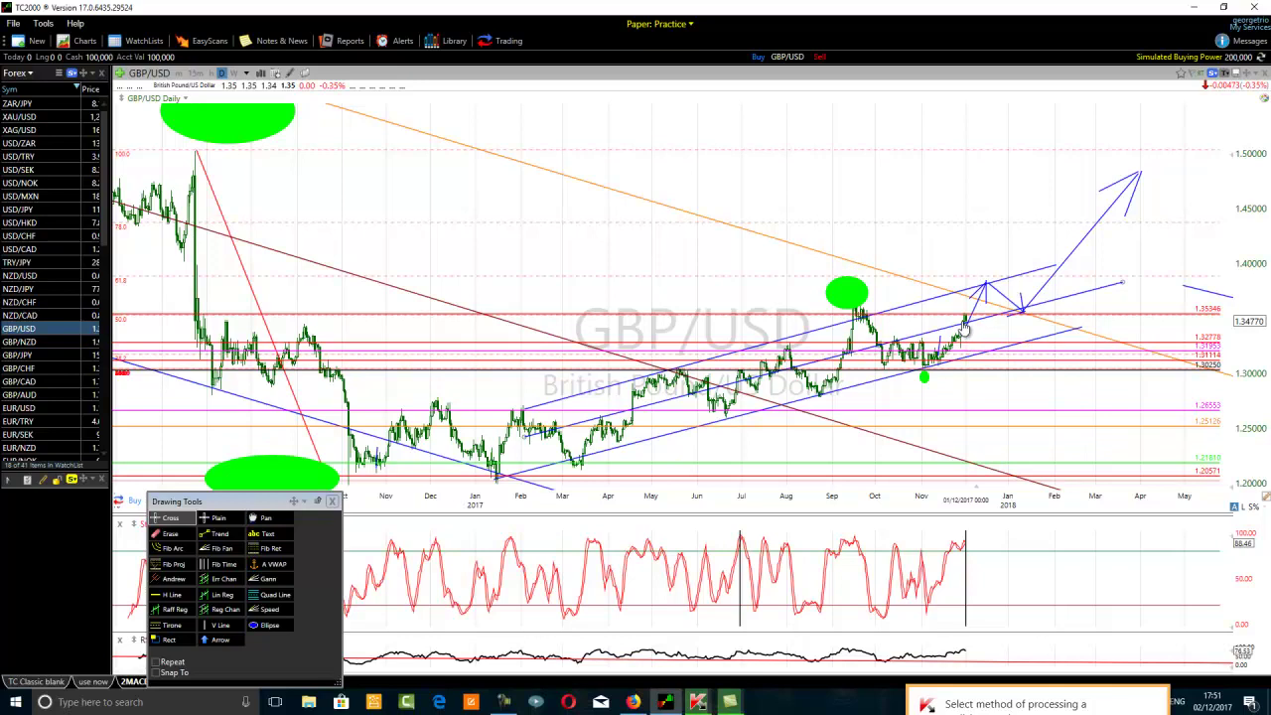
Step: Draw an ellipse over the projected pullback low, where the orange trend line meets the channel's middle line
scroll(885, 361, "up", 2)
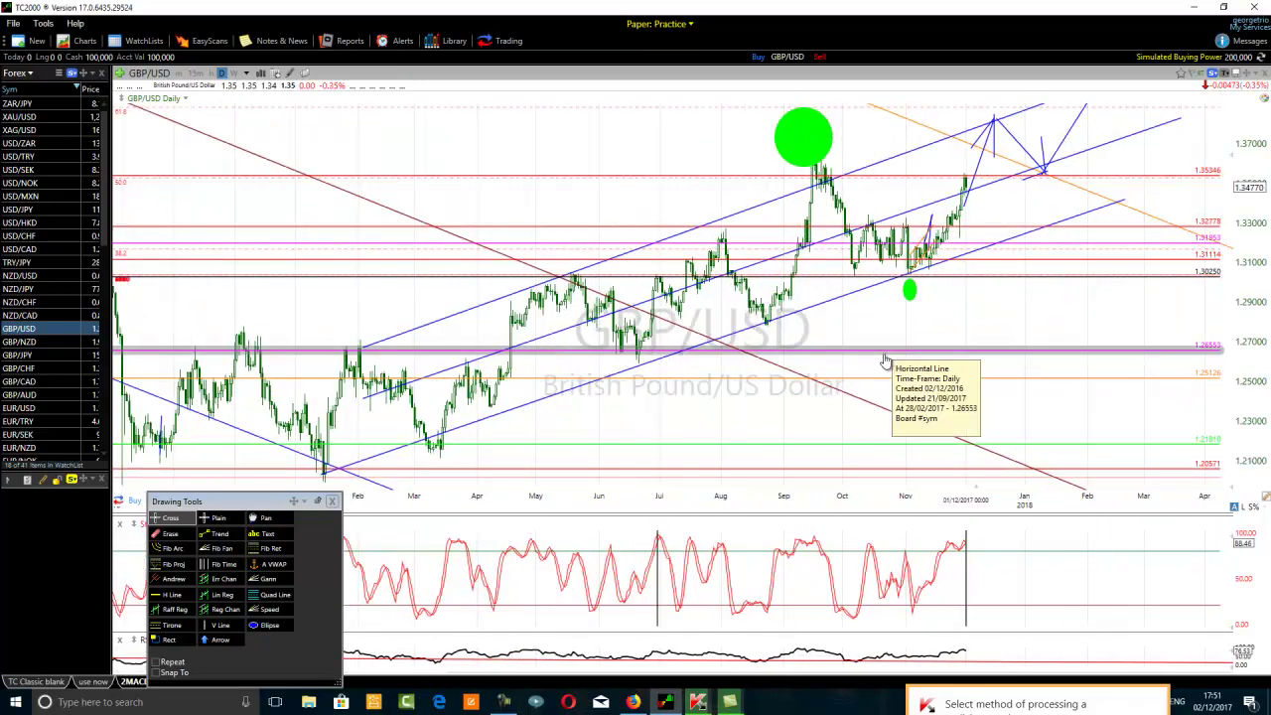
scroll(885, 361, "down", 2)
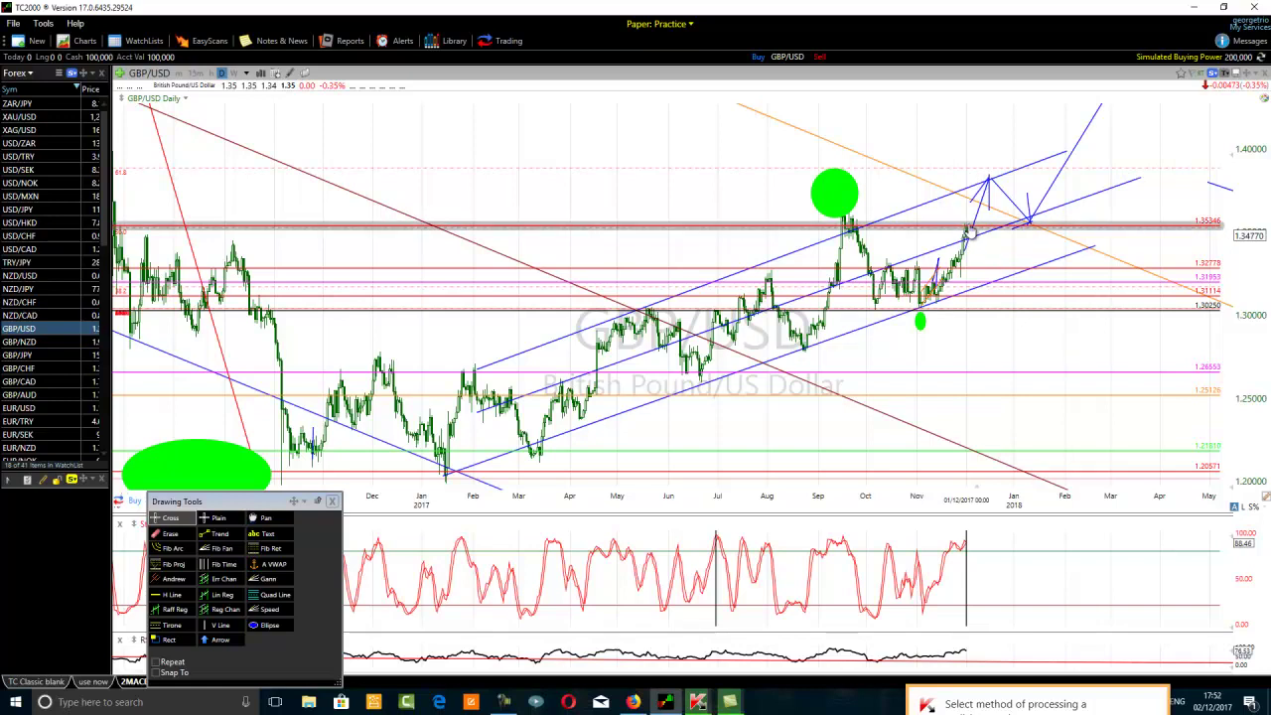
mouse_move(964, 234)
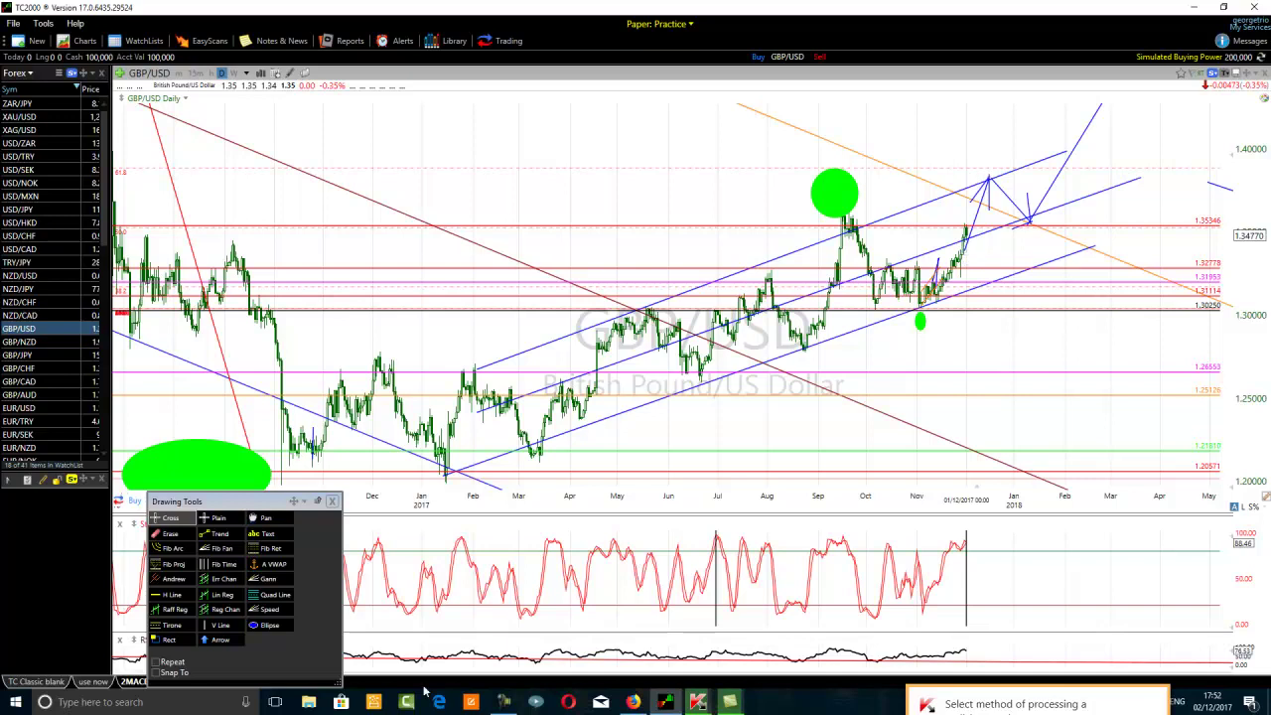
left_click(266, 625)
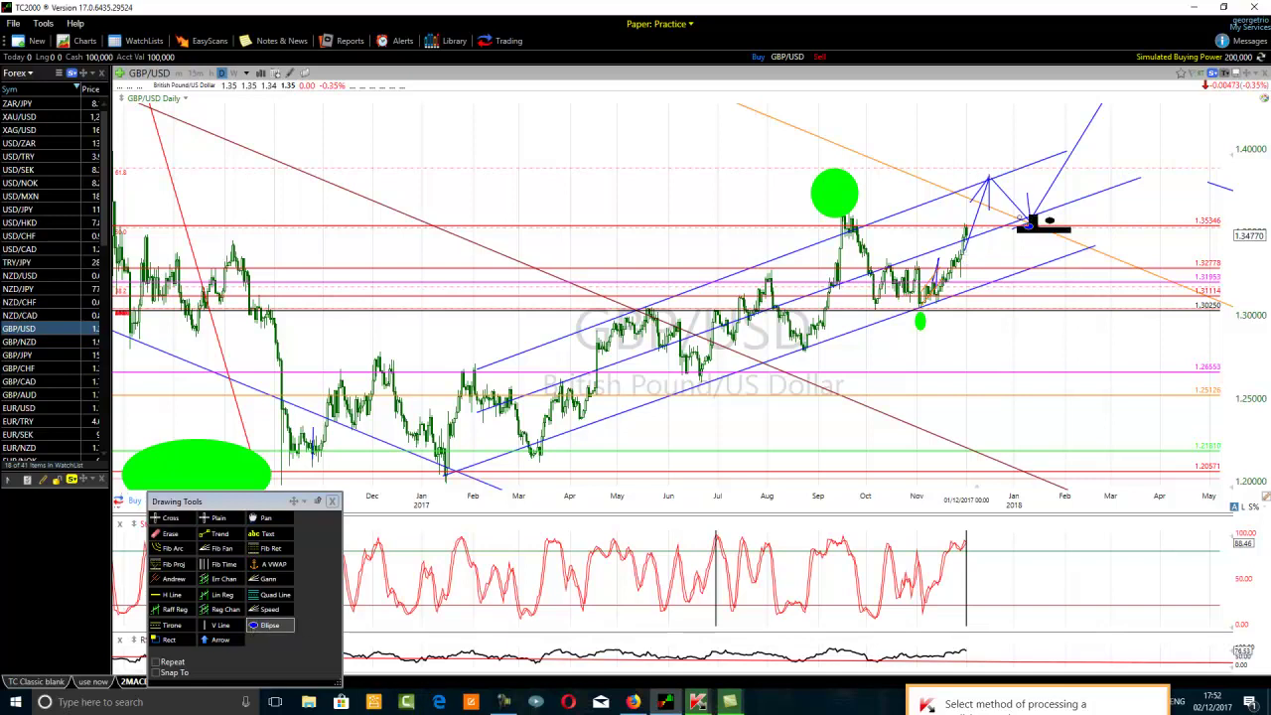
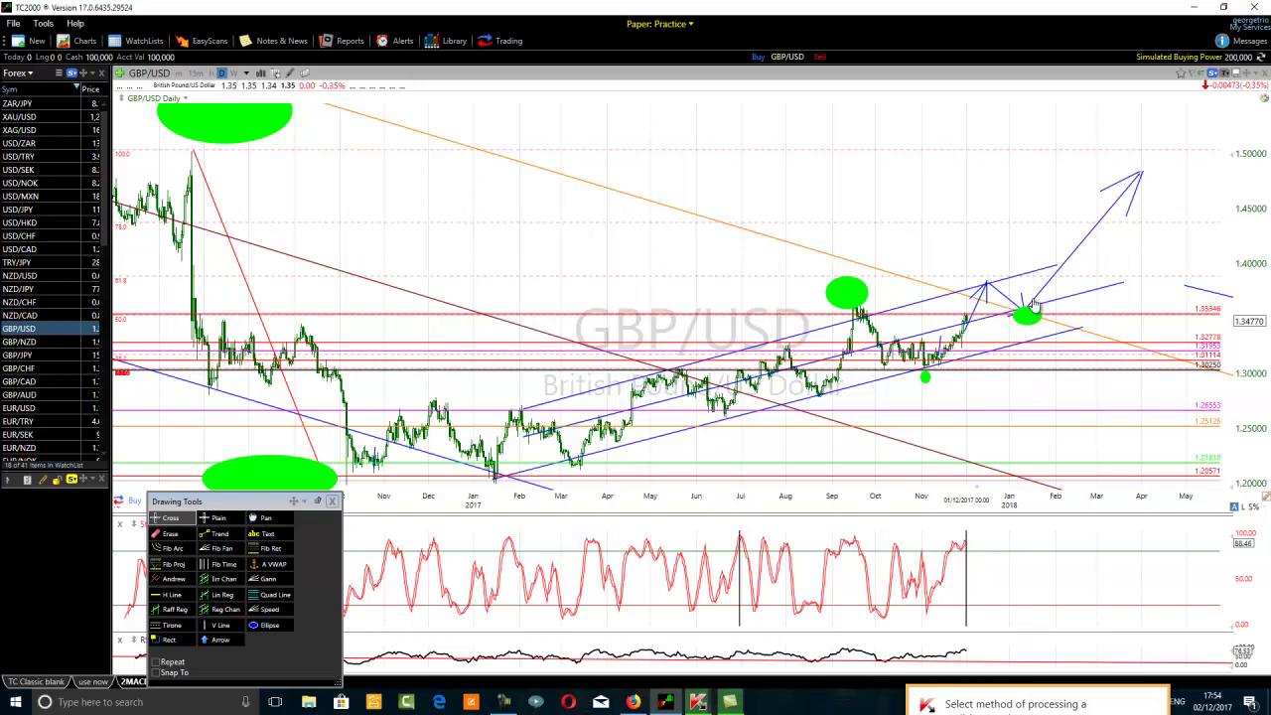
Step: Switch the chart back to the monthly timeframe and show the price history from before 2013 along with the projections
mouse_move(1035, 304)
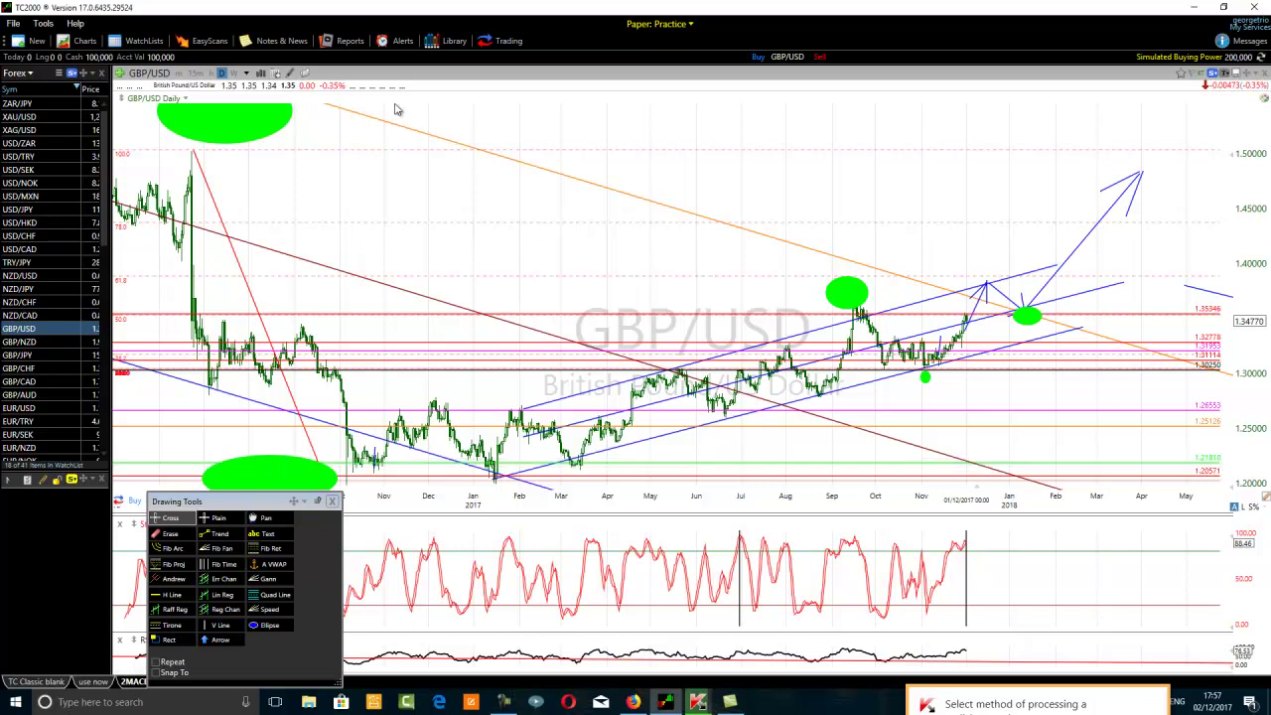
left_click(248, 75)
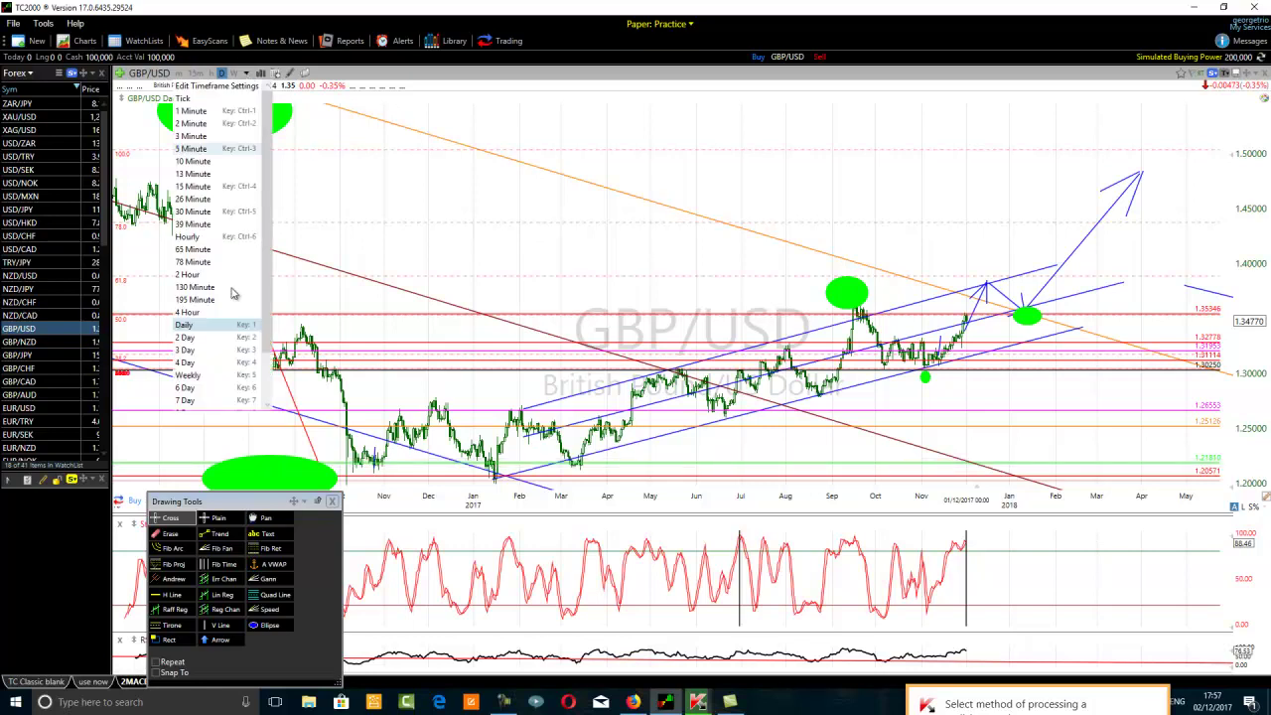
scroll(231, 401, "down", 1)
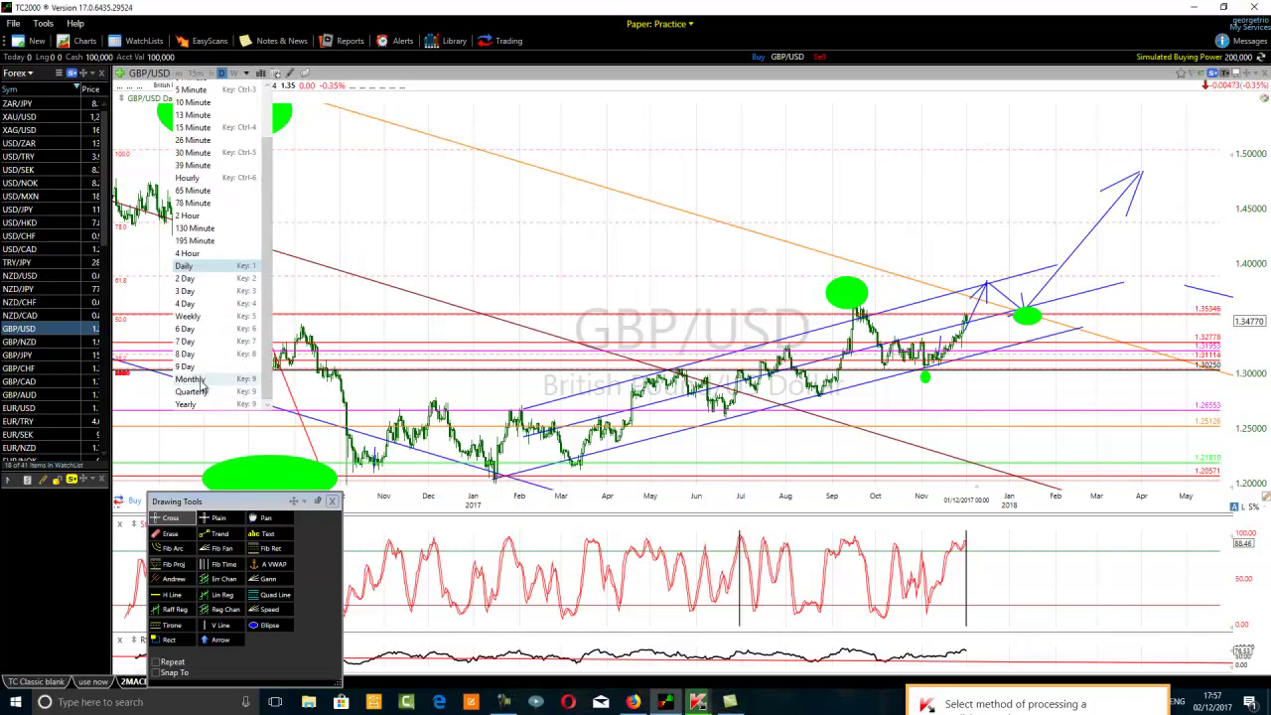
left_click(204, 379)
scroll(809, 457, "down", 5)
scroll(693, 508, "up", 1)
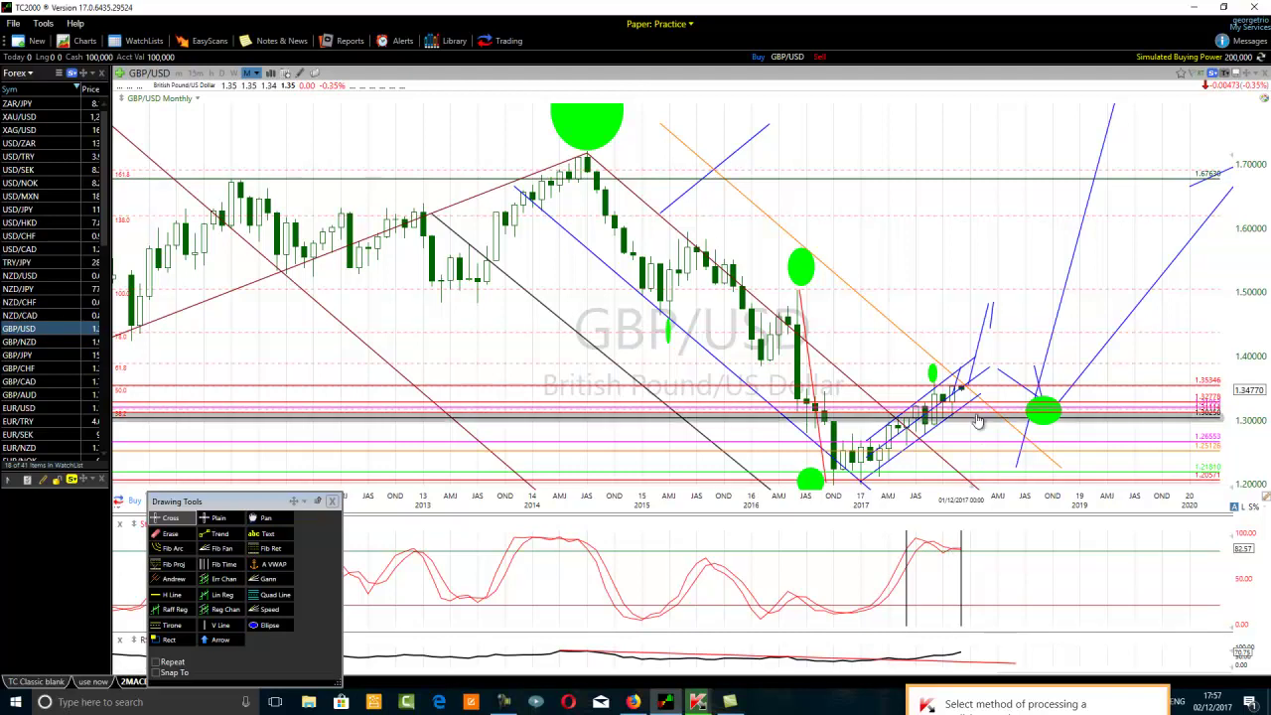
mouse_move(983, 389)
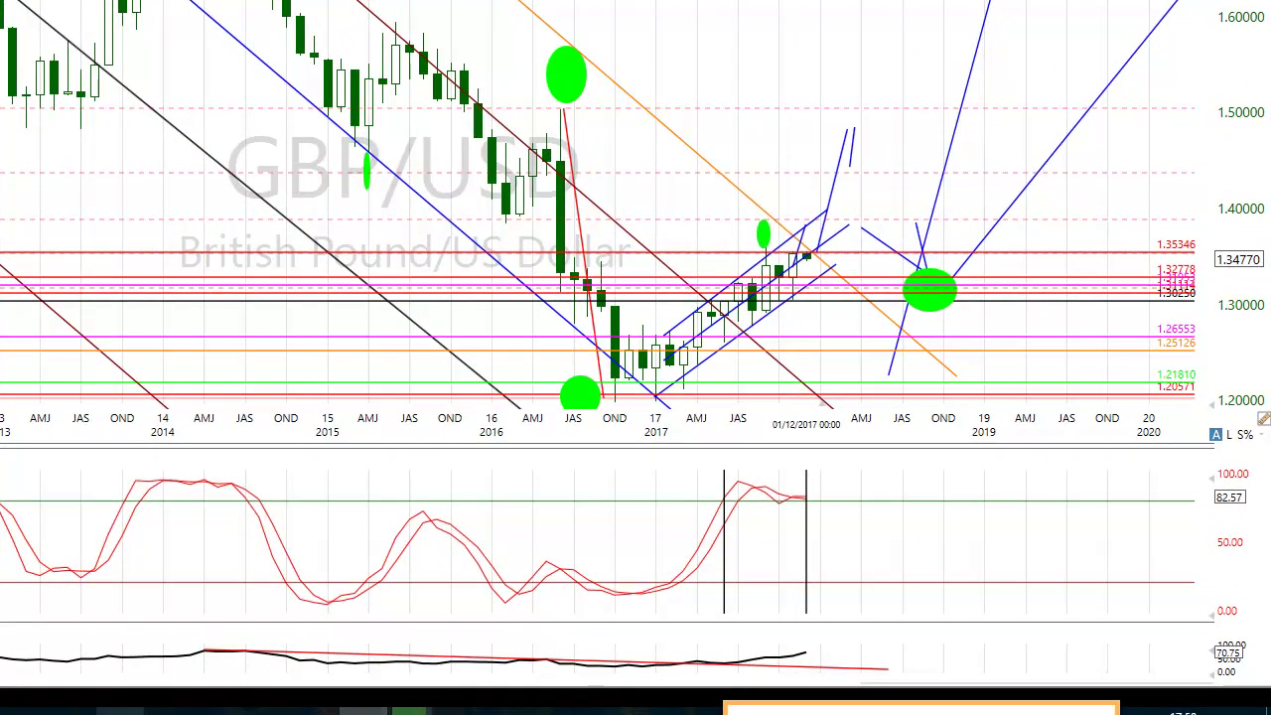
left_click(119, 710)
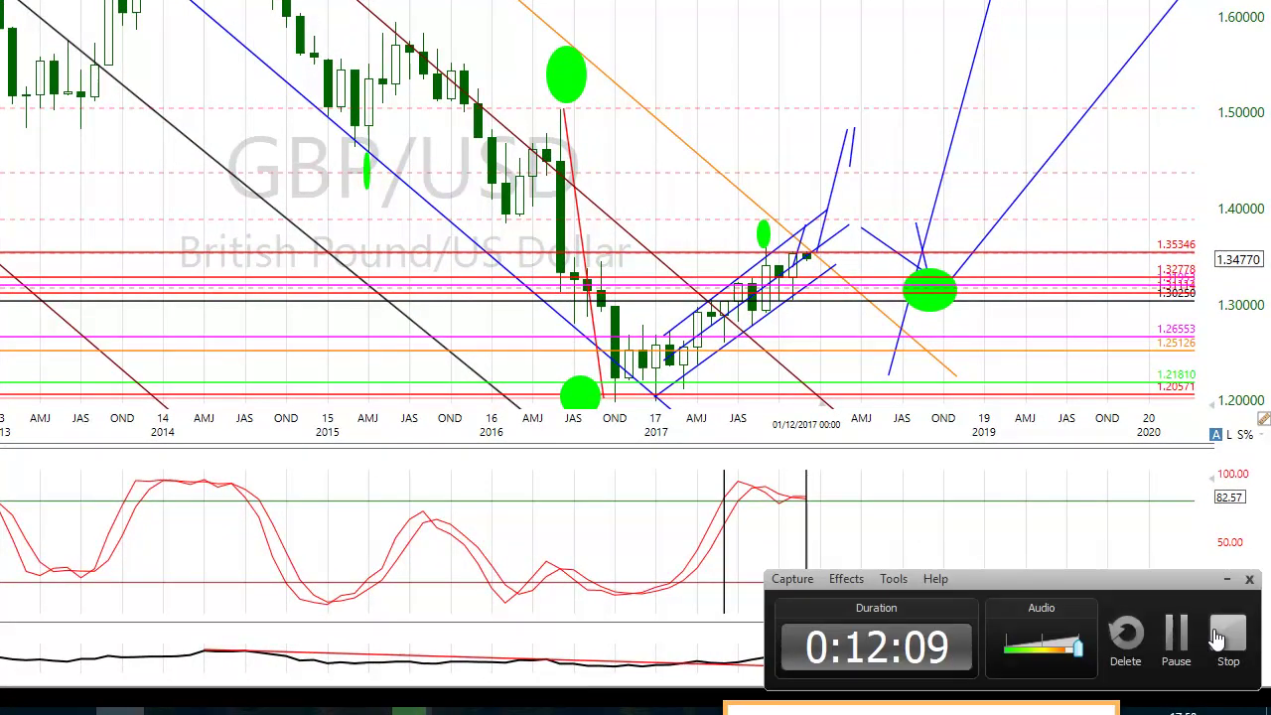